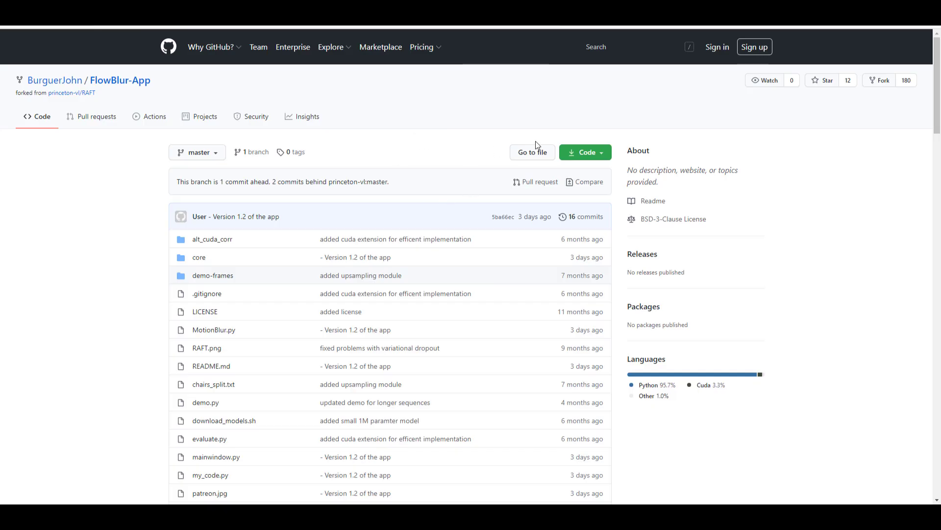
Scroll the FlowBlur-App README down to the 'Starting with GUI' setup notes
{"action": "scroll", "coordinate": [535, 146], "scroll_direction": "down", "scroll_amount": 15}
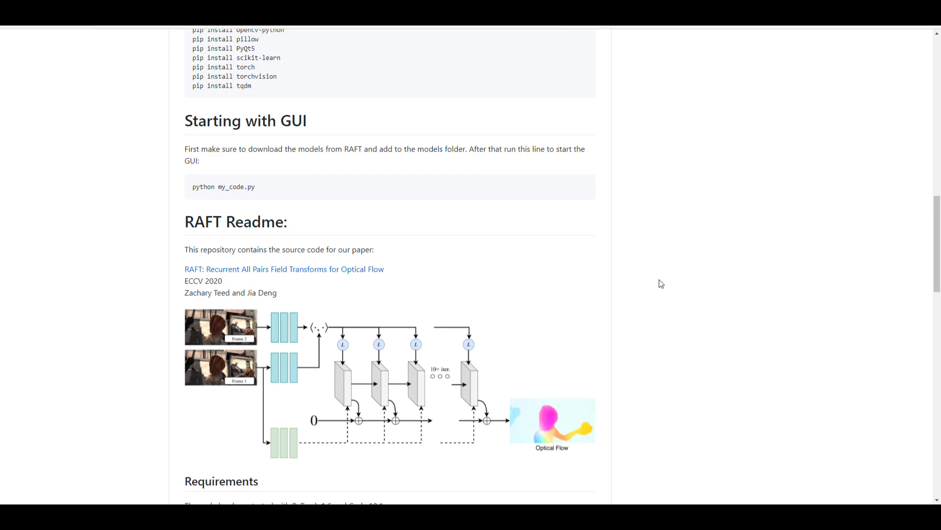
{"action": "scroll", "coordinate": [661, 283], "scroll_direction": "down", "scroll_amount": 4}
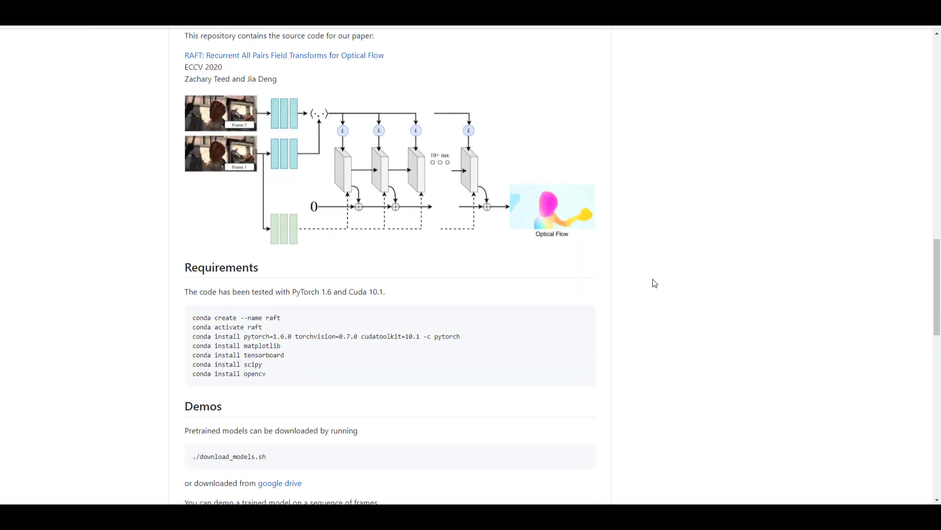
{"action": "scroll", "coordinate": [654, 282], "scroll_direction": "up", "scroll_amount": 3}
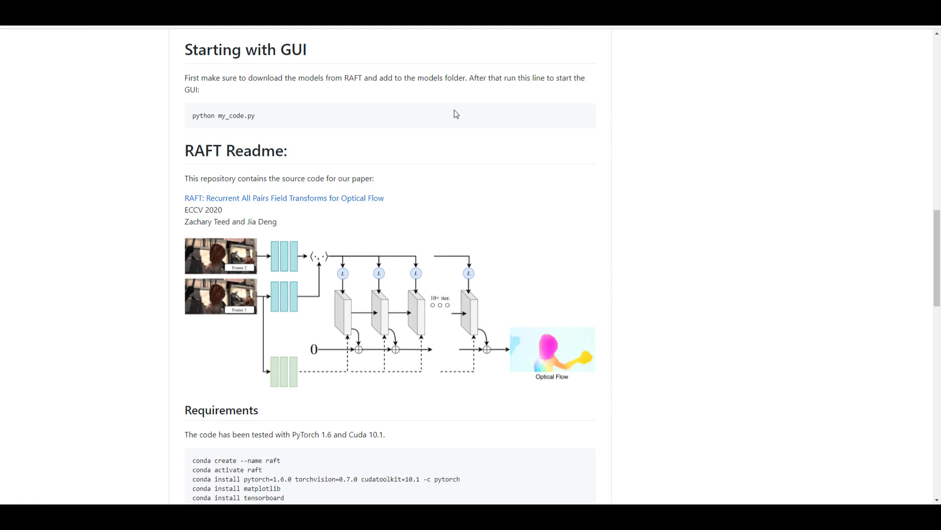
Go from the RAFT demo-frames page up to the princeton-vl/RAFT repository root
{"action": "left_click", "coordinate": [482, 19]}
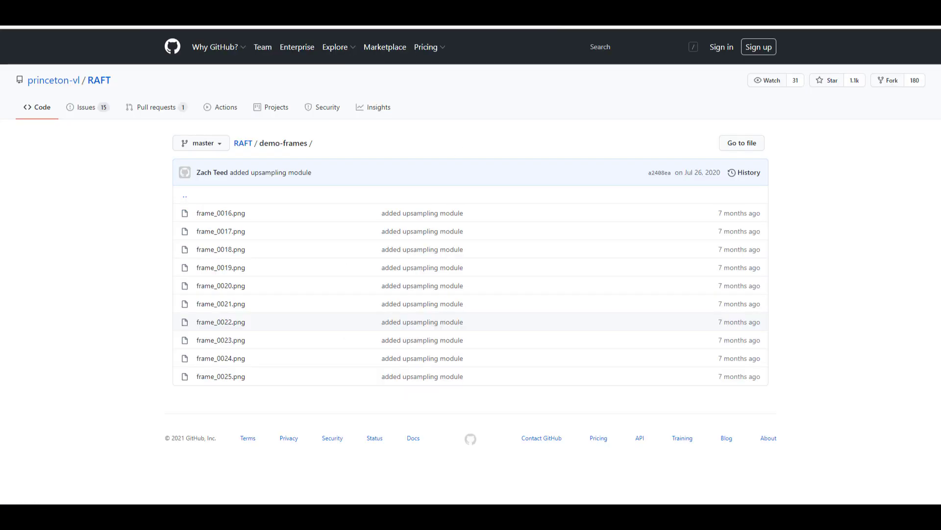
{"action": "left_click", "coordinate": [244, 148]}
{"action": "scroll", "coordinate": [422, 270], "scroll_direction": "down", "scroll_amount": 8}
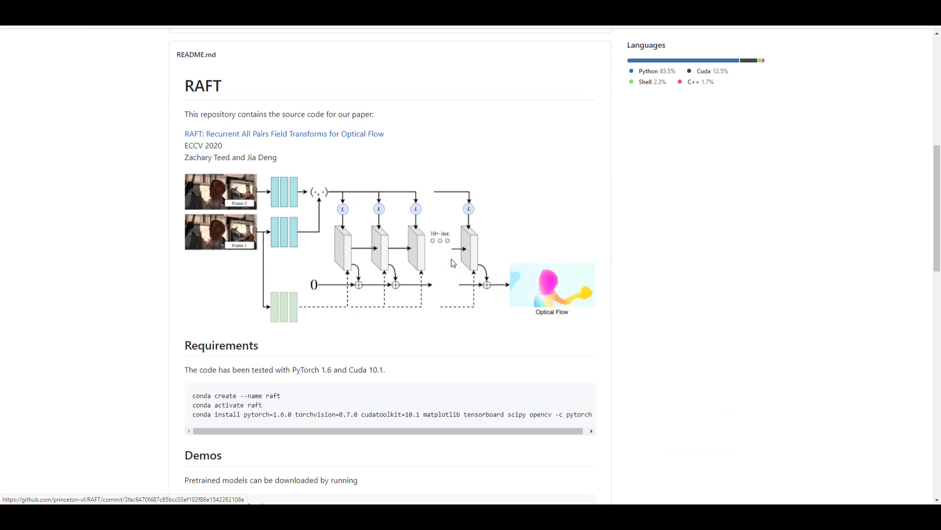
{"action": "scroll", "coordinate": [452, 263], "scroll_direction": "up", "scroll_amount": 8}
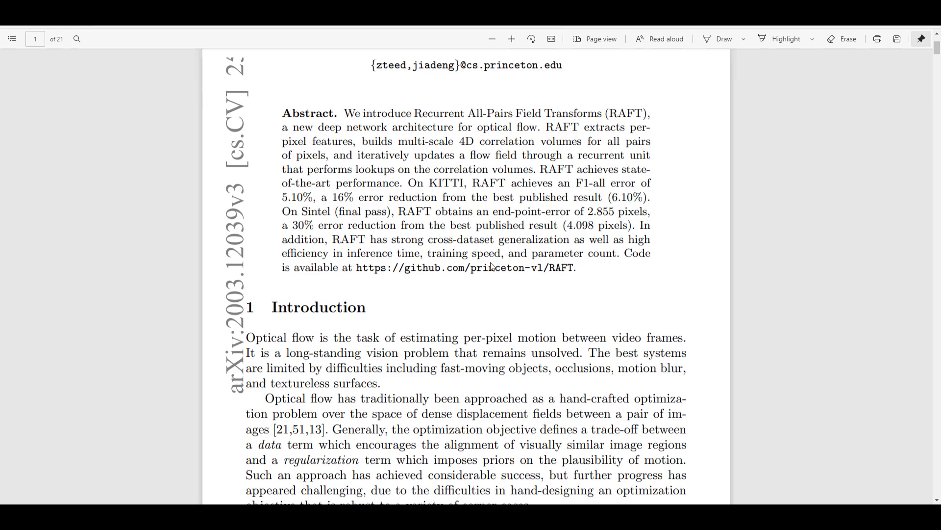
Scroll through the RAFT paper PDF from the abstract toward the page 2 diagram
{"action": "scroll", "coordinate": [493, 266], "scroll_direction": "up", "scroll_amount": 1}
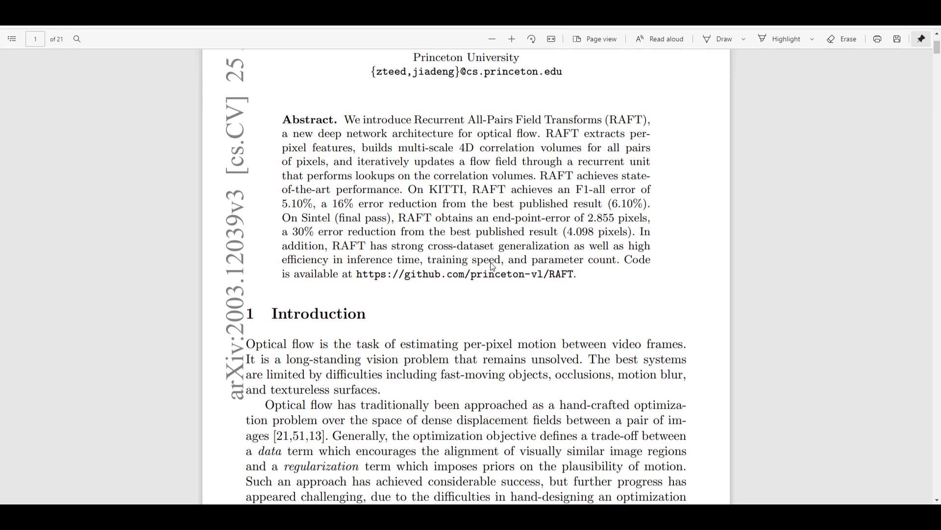
{"action": "scroll", "coordinate": [493, 267], "scroll_direction": "down", "scroll_amount": 10}
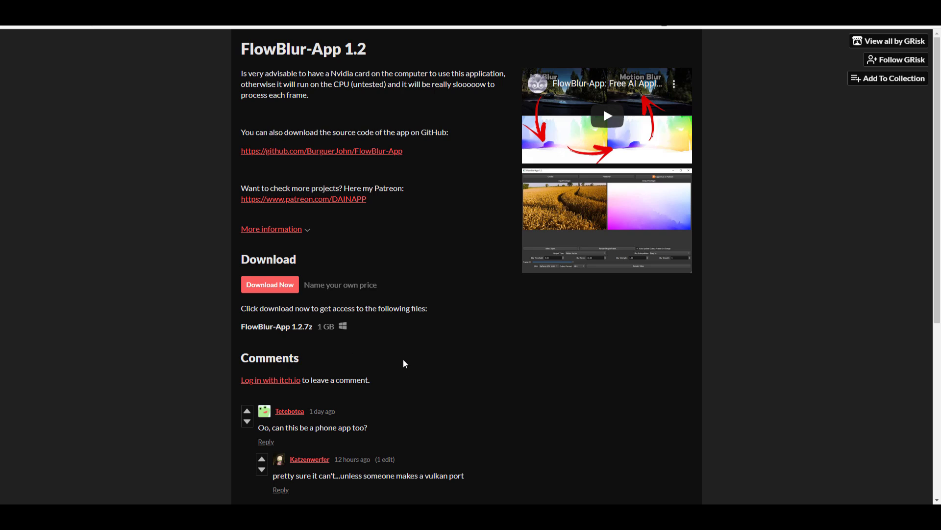
{"action": "left_click_drag", "start_coordinate": [240, 78], "coordinate": [476, 73]}
{"action": "left_click_drag", "start_coordinate": [281, 84], "coordinate": [378, 92]}
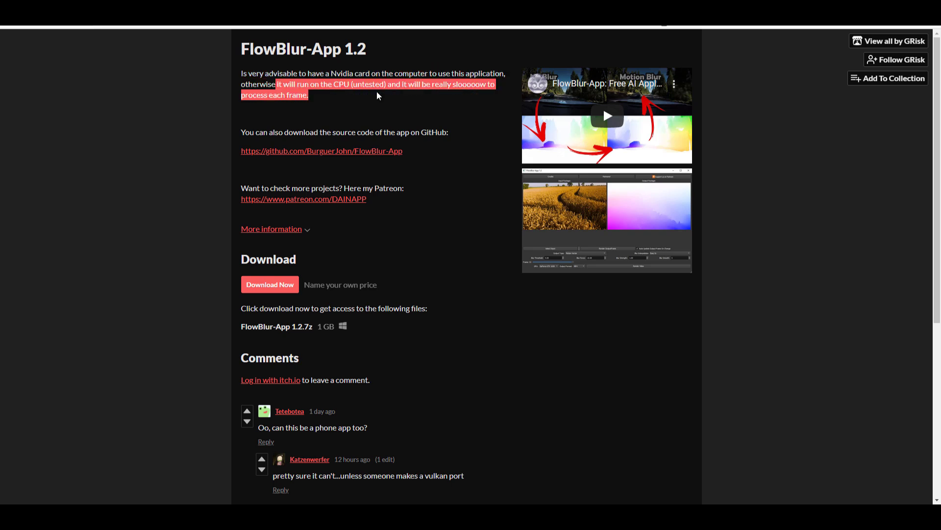
{"action": "left_click", "coordinate": [398, 101]}
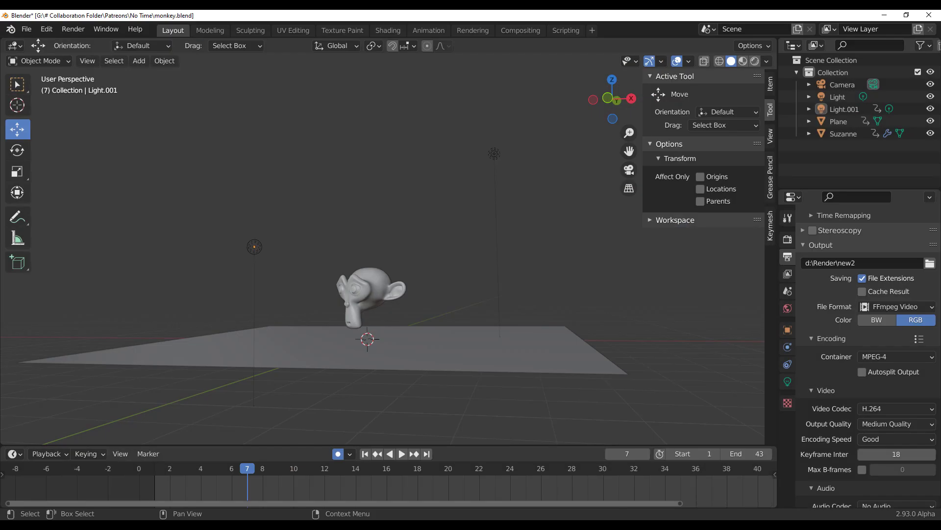
Play and scrub Suzanne's animation rising off the plane, stopping at frame 103
{"action": "key", "text": "space"}
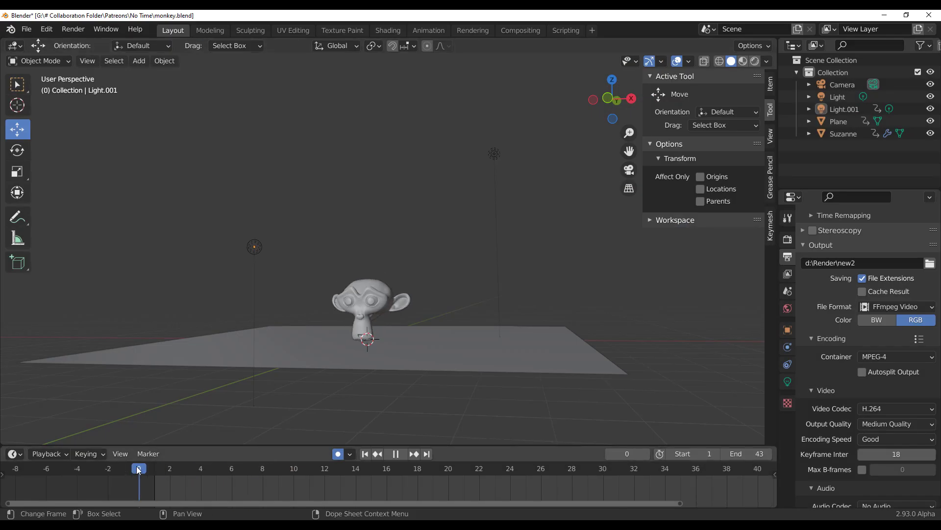
{"action": "left_click", "coordinate": [363, 295]}
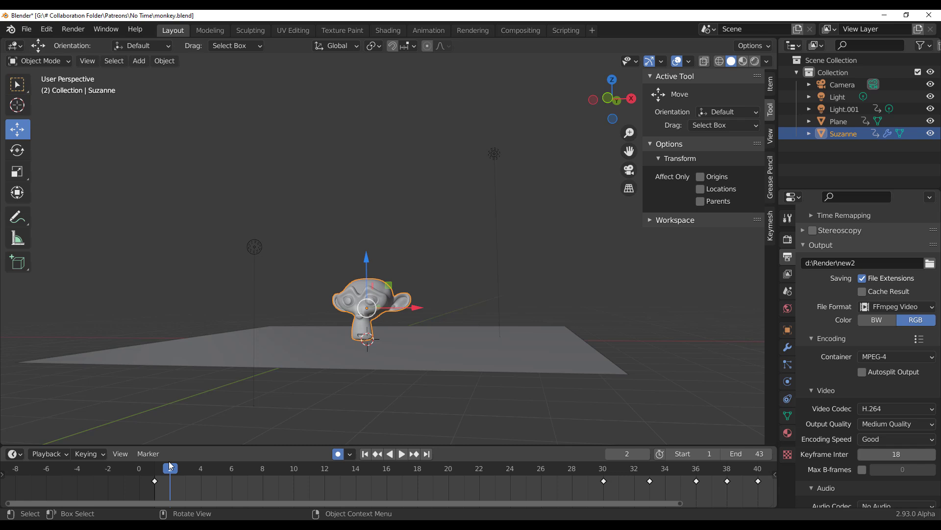
{"action": "left_click_drag", "start_coordinate": [138, 472], "coordinate": [680, 497]}
{"action": "key", "text": "space"}
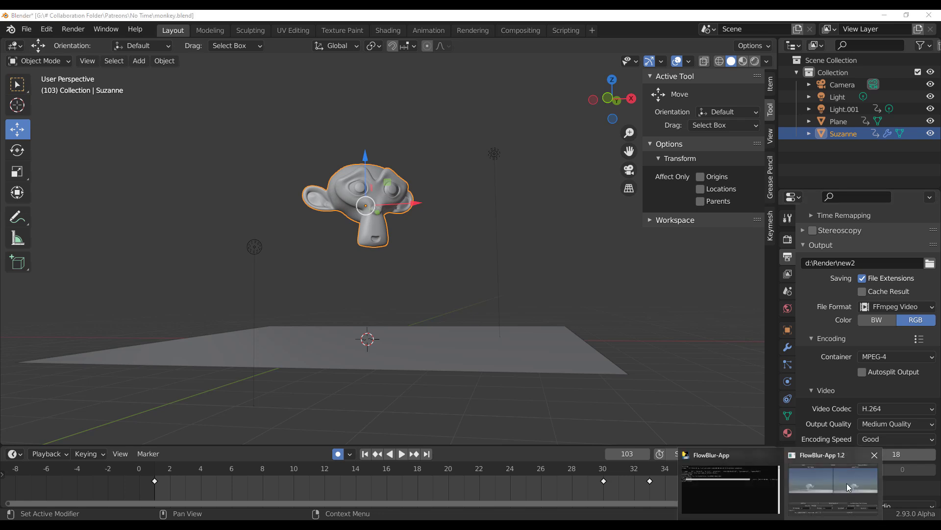
Bring the FlowBlur-App 1.2 window with the Suzanne footage forward and nudge it into place
{"action": "left_click", "coordinate": [849, 486]}
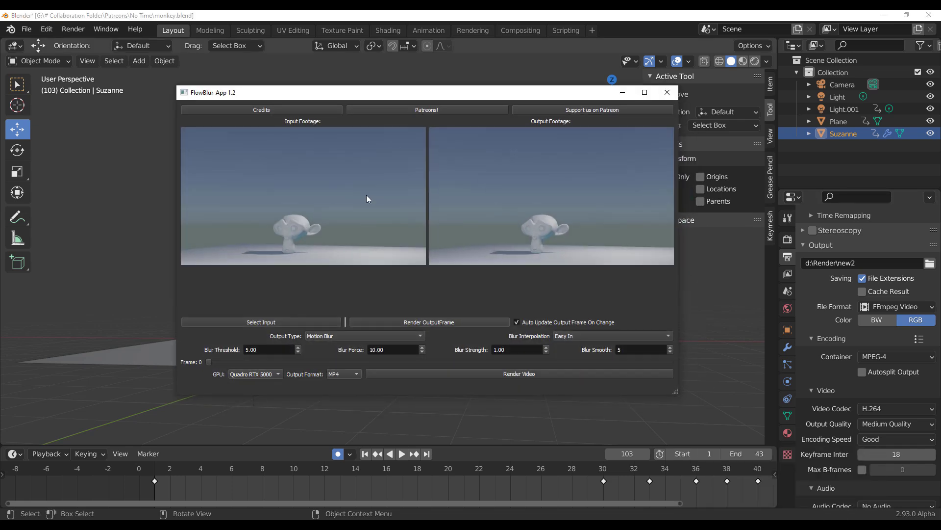
{"action": "mouse_move", "coordinate": [250, 96]}
{"action": "left_mouse_down"}
{"action": "mouse_move", "coordinate": [394, 96]}
{"action": "mouse_move", "coordinate": [244, 103]}
{"action": "left_mouse_up"}
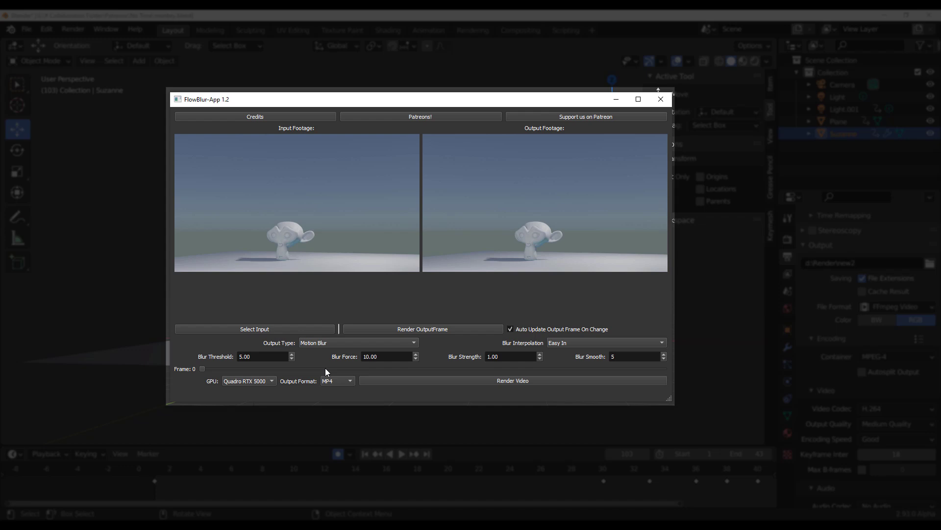
Set Output Type to Motion Vector and scrub the Frame slider through the preview
{"action": "left_click", "coordinate": [328, 343]}
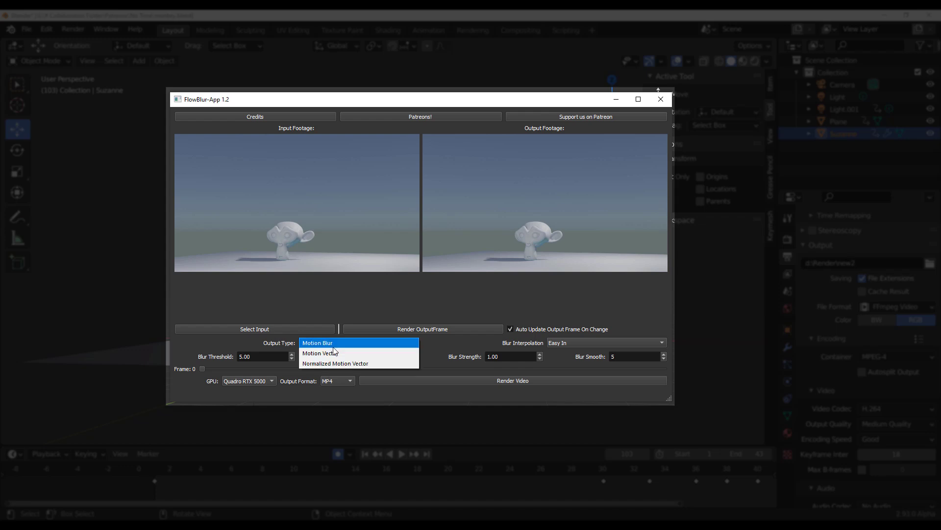
{"action": "left_click", "coordinate": [334, 354]}
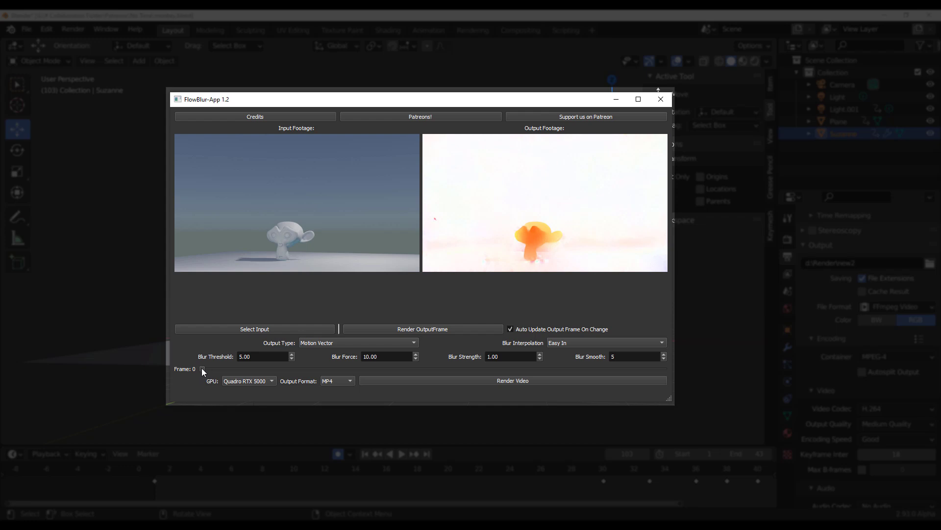
{"action": "left_click_drag", "start_coordinate": [269, 368], "coordinate": [345, 375]}
Switch Output Type to Normalized Motion Vector and step the preview from the first frame to frame 8
{"action": "left_click", "coordinate": [340, 342]}
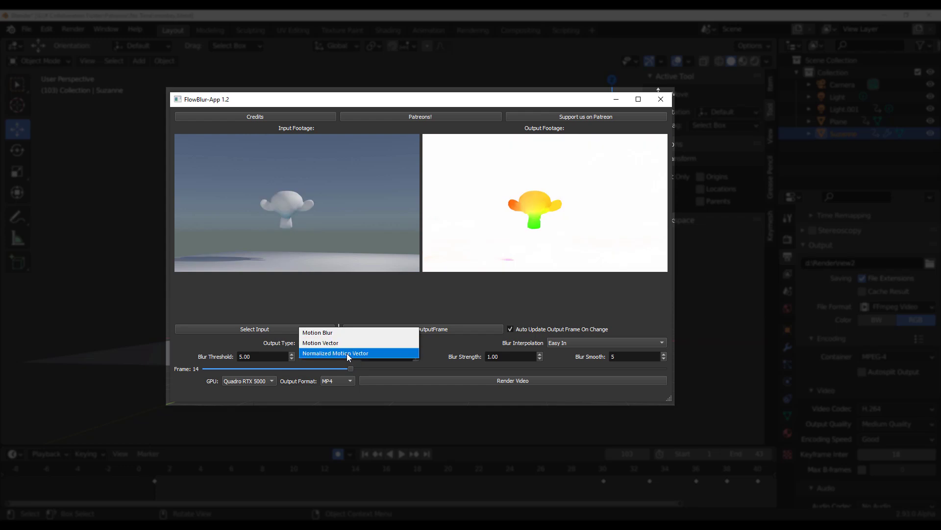
{"action": "left_click", "coordinate": [346, 353]}
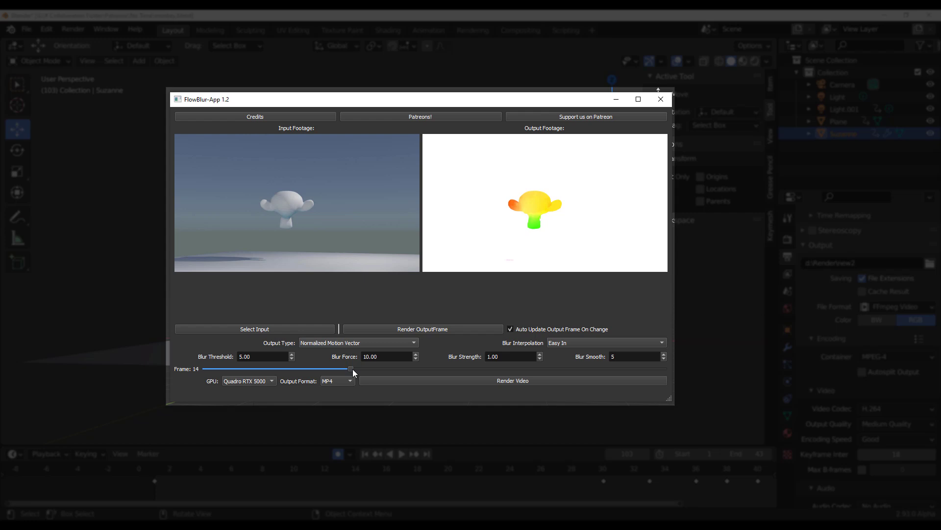
{"action": "left_click_drag", "start_coordinate": [351, 368], "coordinate": [224, 369]}
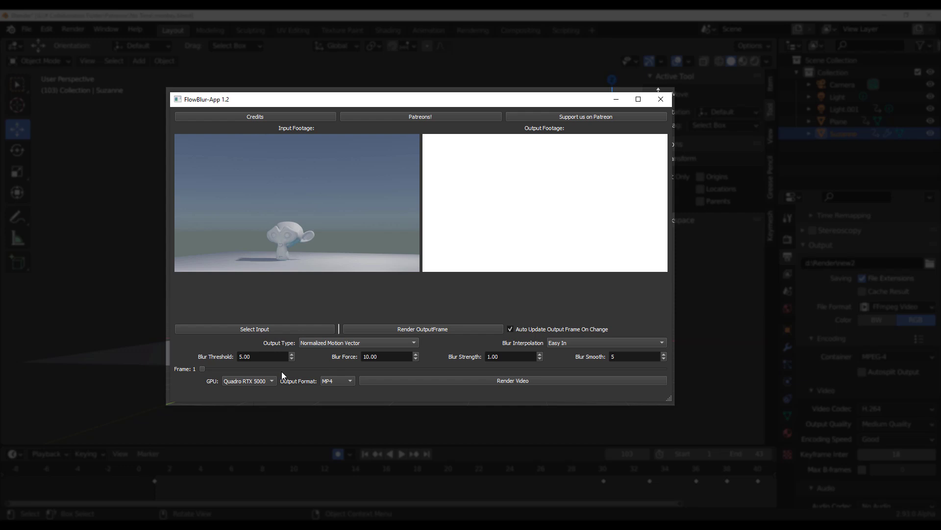
{"action": "left_click", "coordinate": [217, 369]}
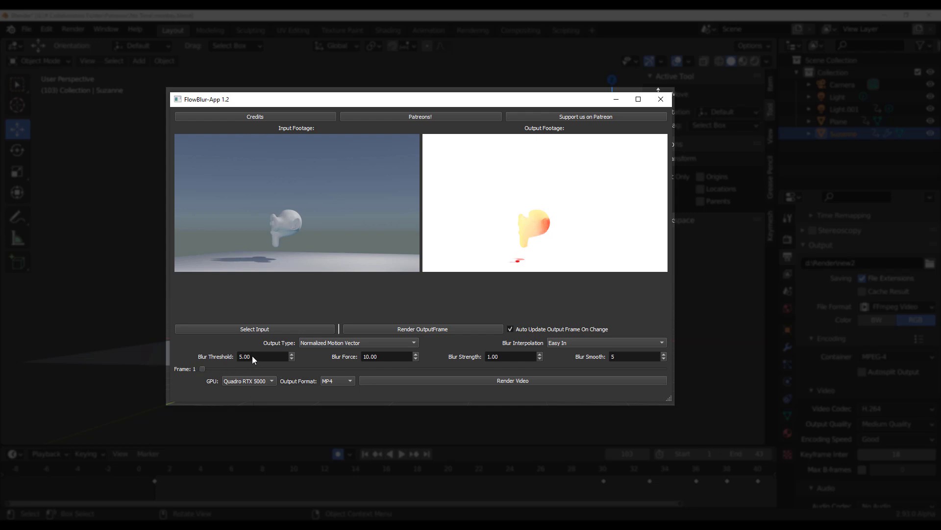
Render Motion Vector output as MP4 with Easy In interpolation, creating blur_new20001-0043.mp4
{"action": "left_click", "coordinate": [318, 342]}
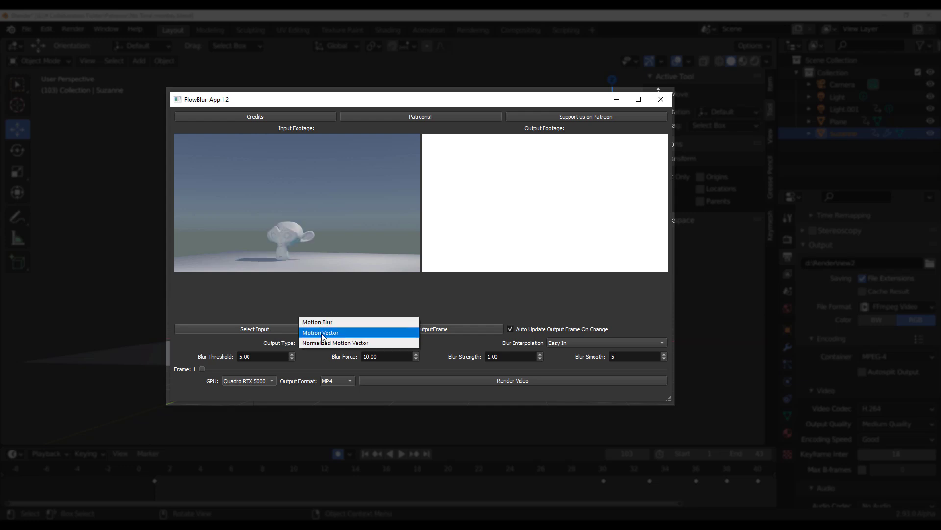
{"action": "left_click", "coordinate": [322, 330]}
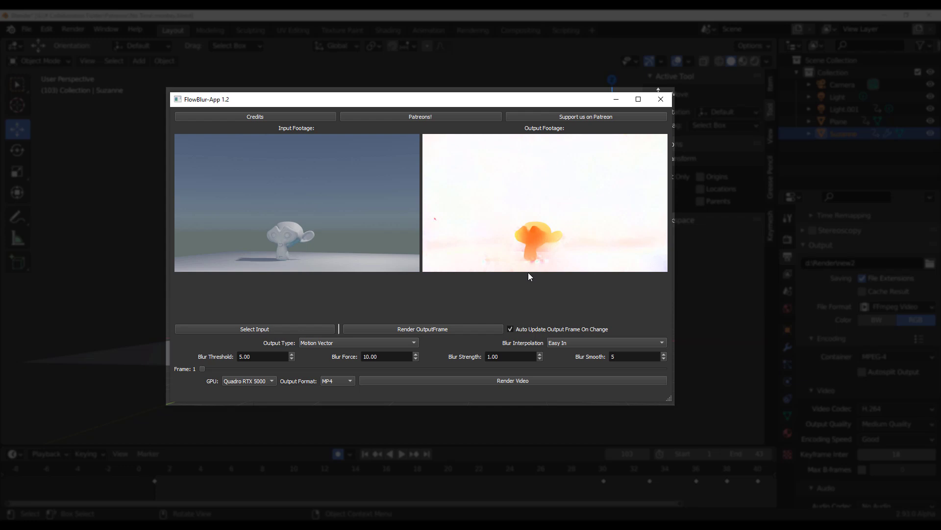
{"action": "left_click", "coordinate": [588, 343]}
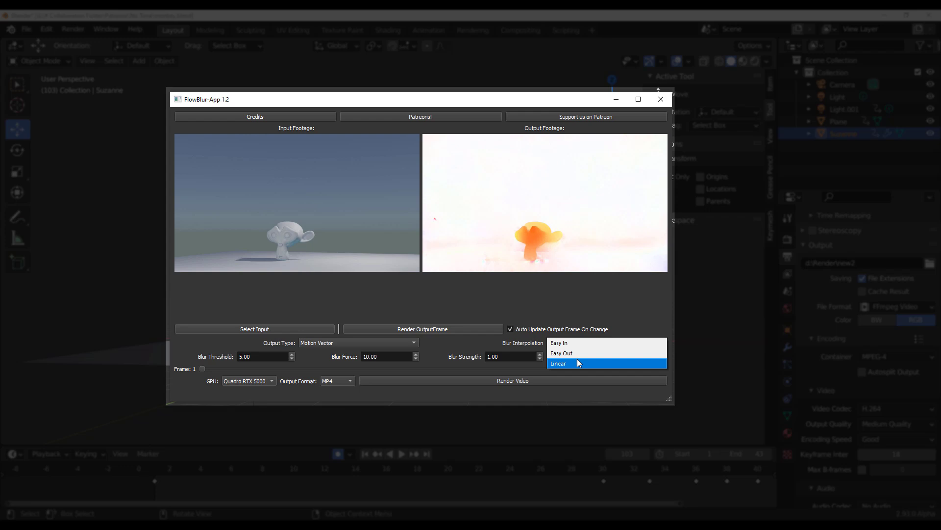
{"action": "left_click", "coordinate": [584, 343]}
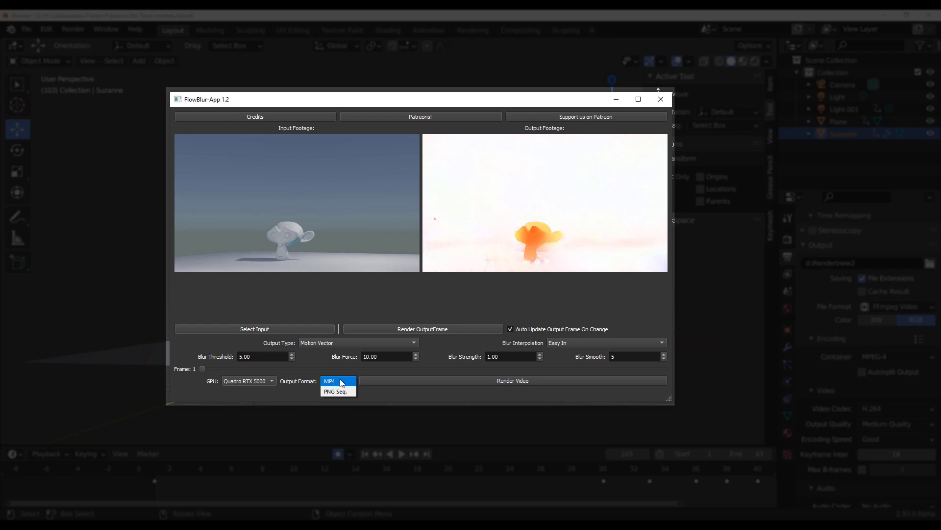
{"action": "left_click", "coordinate": [395, 395]}
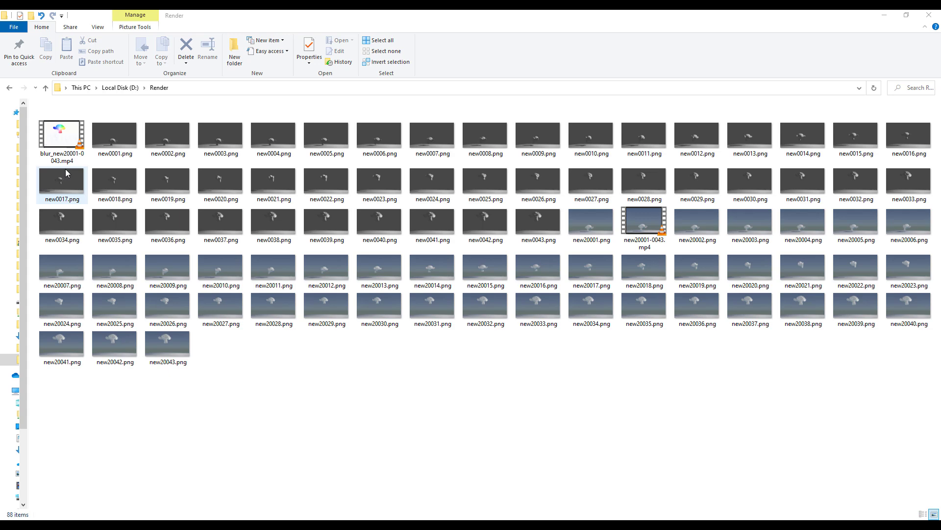
{"action": "left_click", "coordinate": [63, 144]}
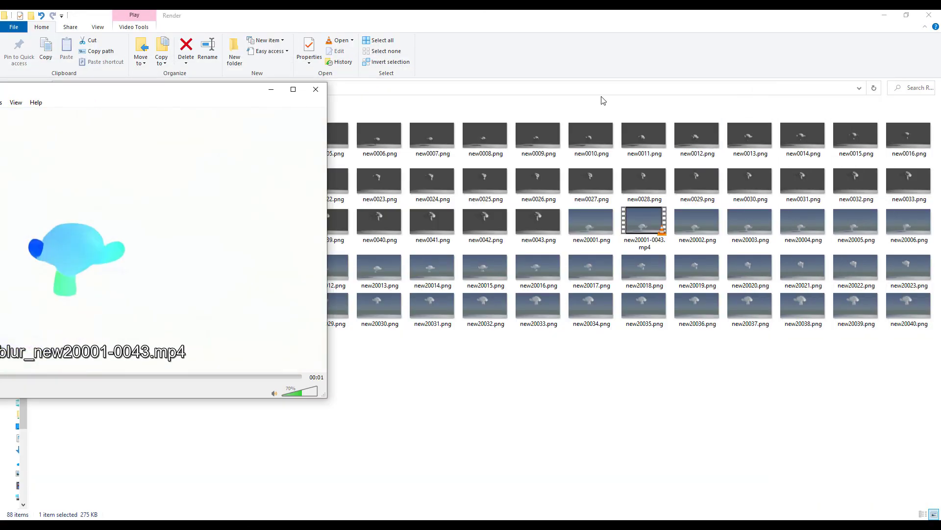
Play the original new20001-0043.mp4, toggling fullscreen on and off
{"action": "left_click", "coordinate": [632, 233]}
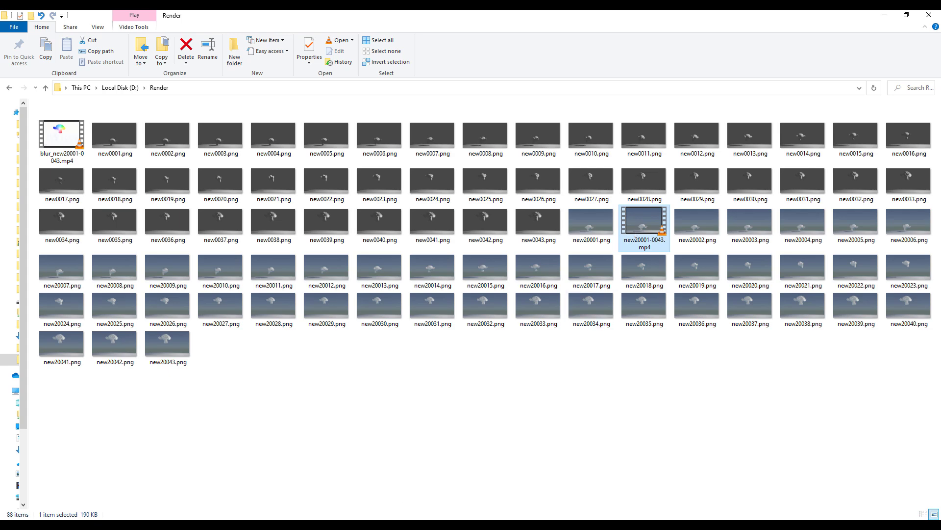
{"action": "key", "text": "Return"}
{"action": "double_click", "coordinate": [418, 209]}
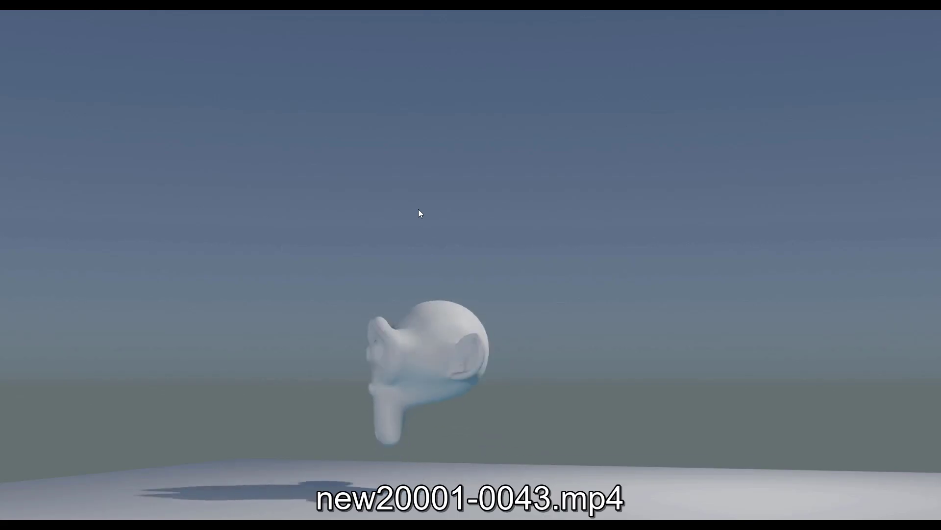
{"action": "double_click", "coordinate": [419, 209]}
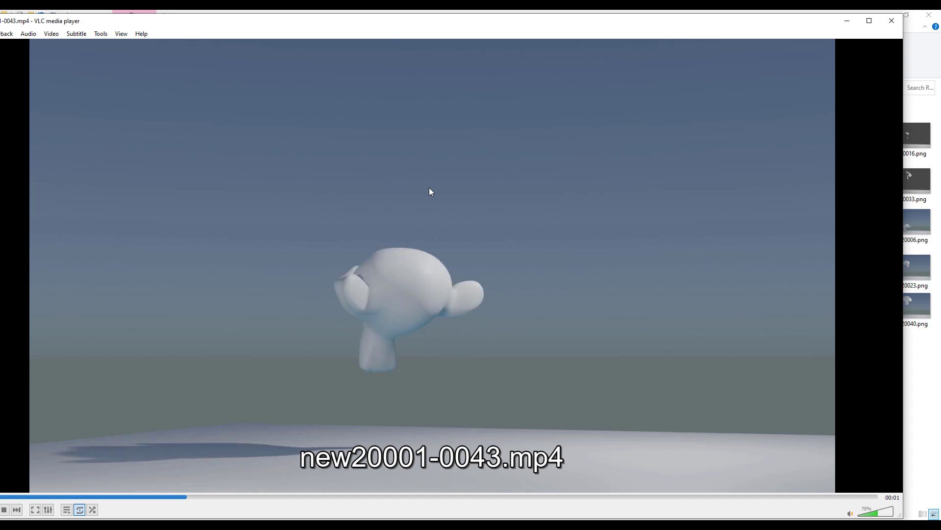
Play blur_new20001-0043.mp4 for comparison, then close the video player
{"action": "left_click", "coordinate": [938, 102]}
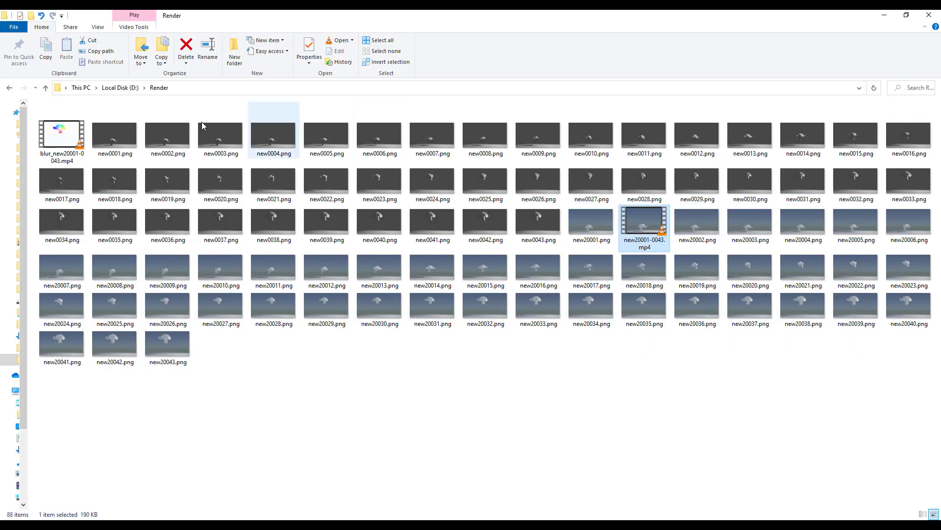
{"action": "left_click", "coordinate": [75, 145]}
{"action": "key", "text": "Return"}
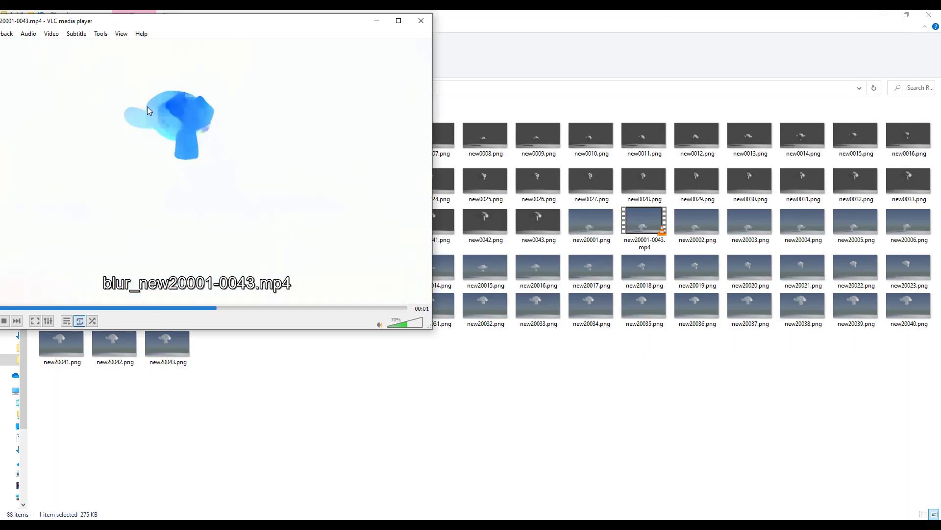
{"action": "left_click_drag", "start_coordinate": [82, 22], "coordinate": [243, 39]}
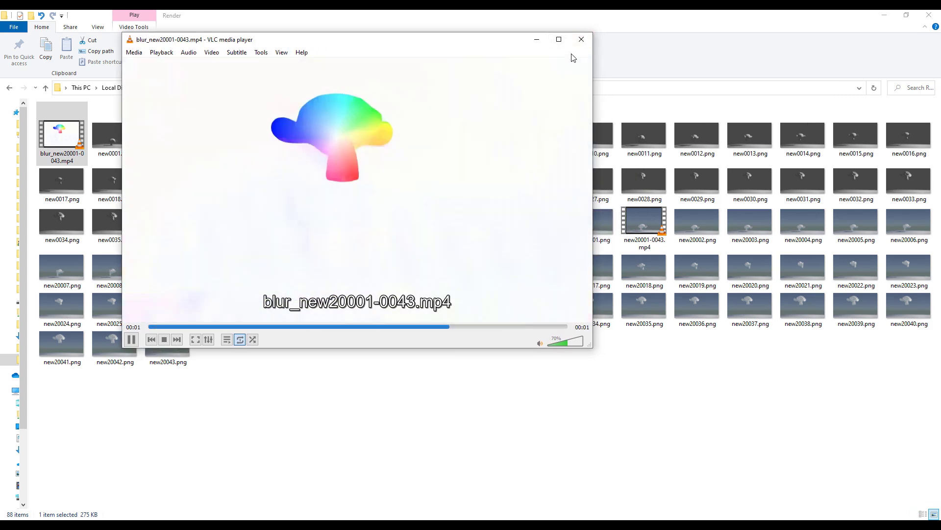
{"action": "left_click", "coordinate": [579, 39]}
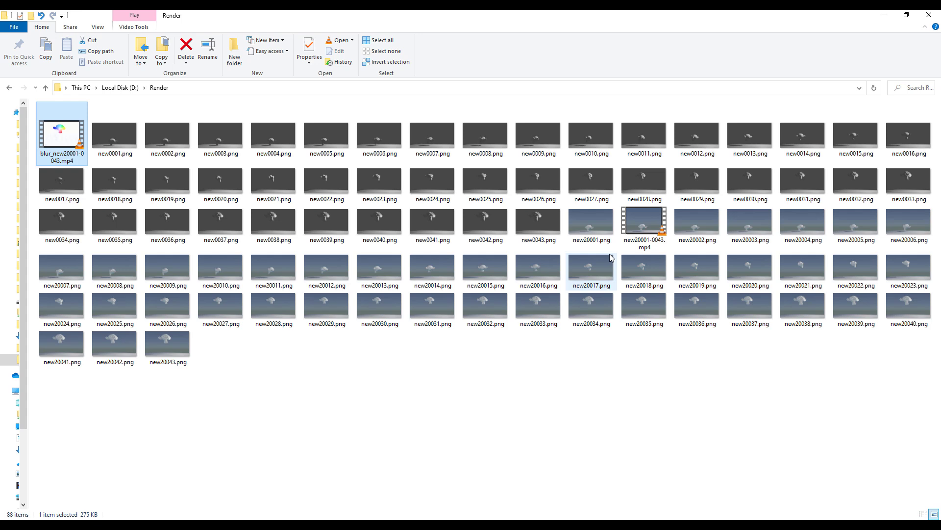
{"action": "right_click", "coordinate": [643, 229]}
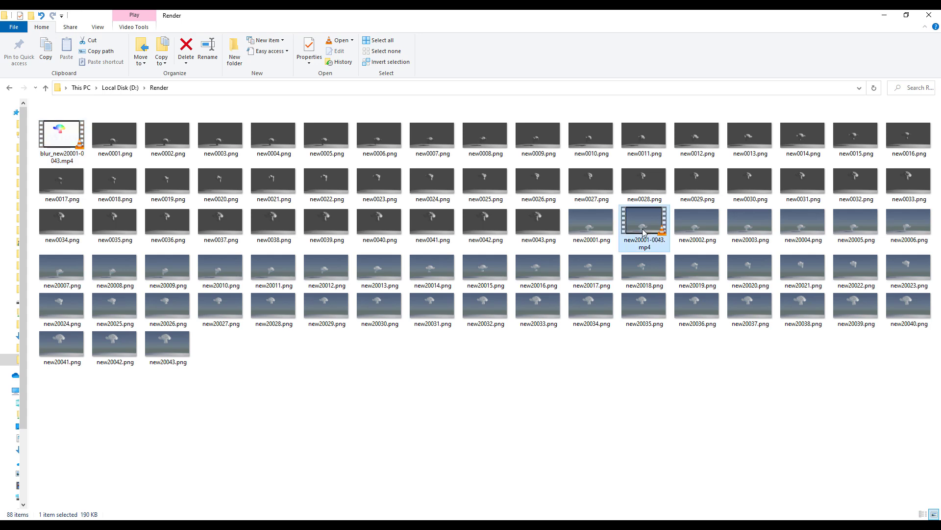
{"action": "left_click", "coordinate": [587, 443]}
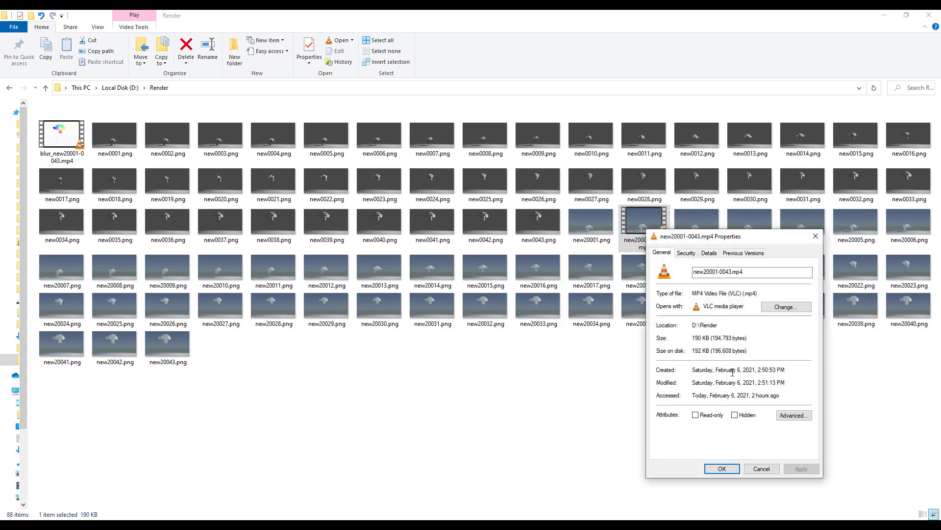
{"action": "left_click", "coordinate": [710, 252]}
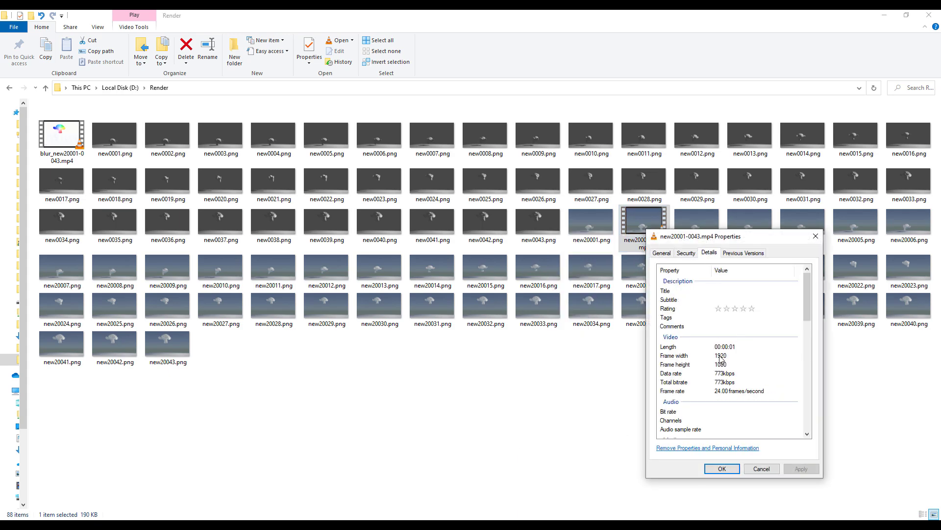
{"action": "left_click", "coordinate": [816, 236]}
{"action": "right_click", "coordinate": [66, 159]}
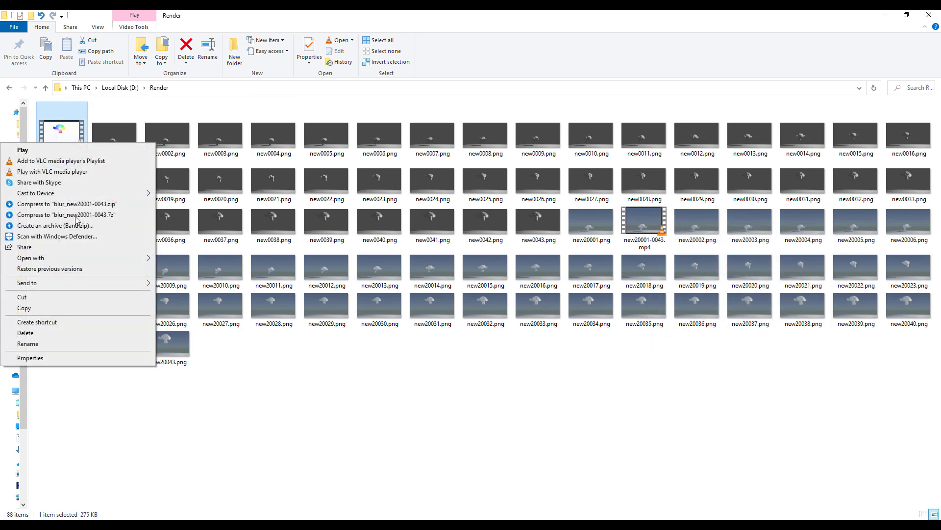
{"action": "left_click", "coordinate": [73, 358]}
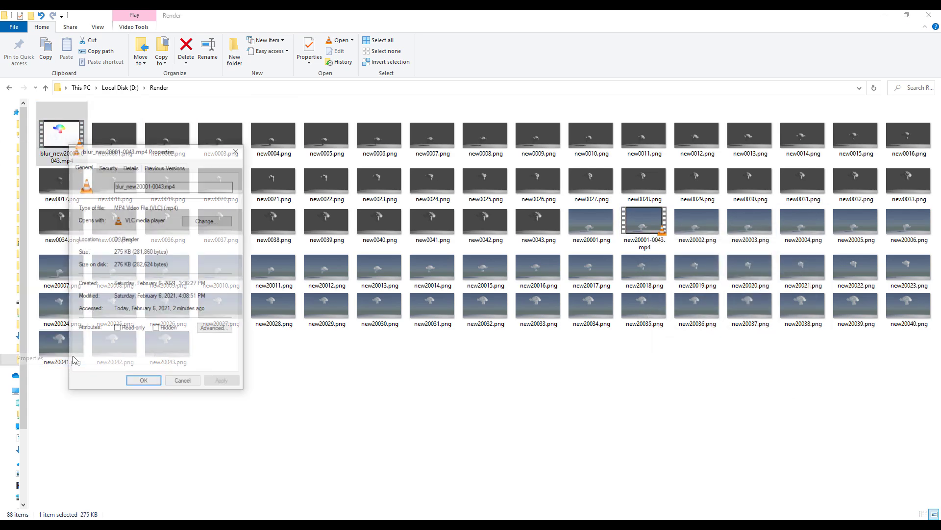
{"action": "left_click", "coordinate": [131, 167]}
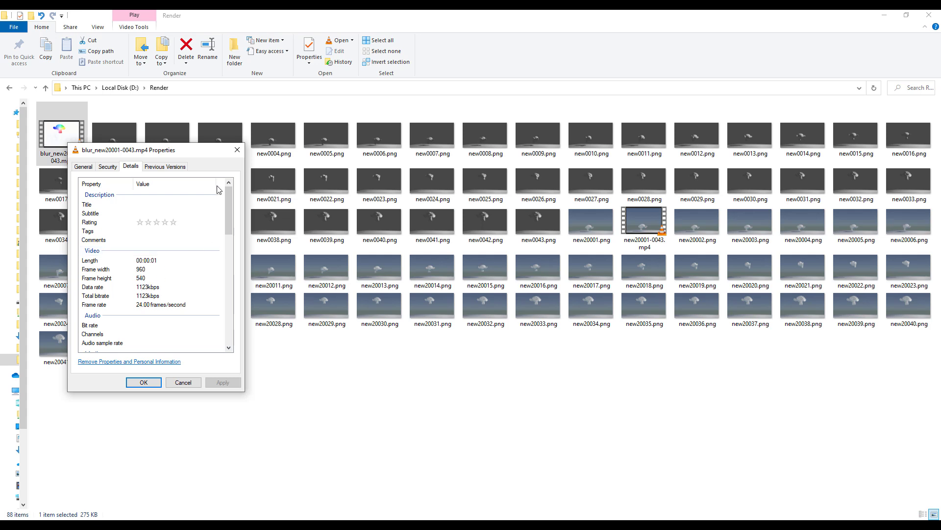
{"action": "left_click", "coordinate": [238, 150]}
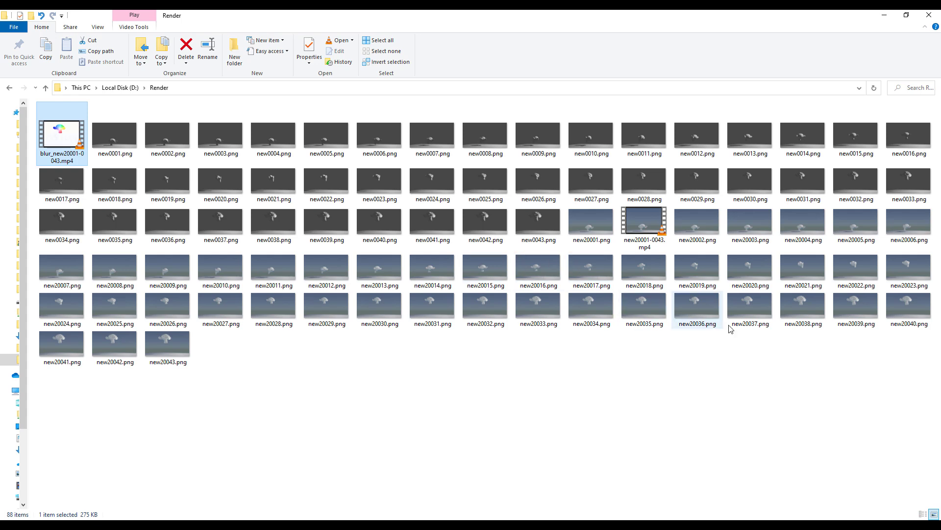
{"action": "left_click", "coordinate": [780, 525]}
Set FlowBlur-App's Output Type to Motion Blur and let the MP4 render run to completion
{"action": "left_click", "coordinate": [828, 495]}
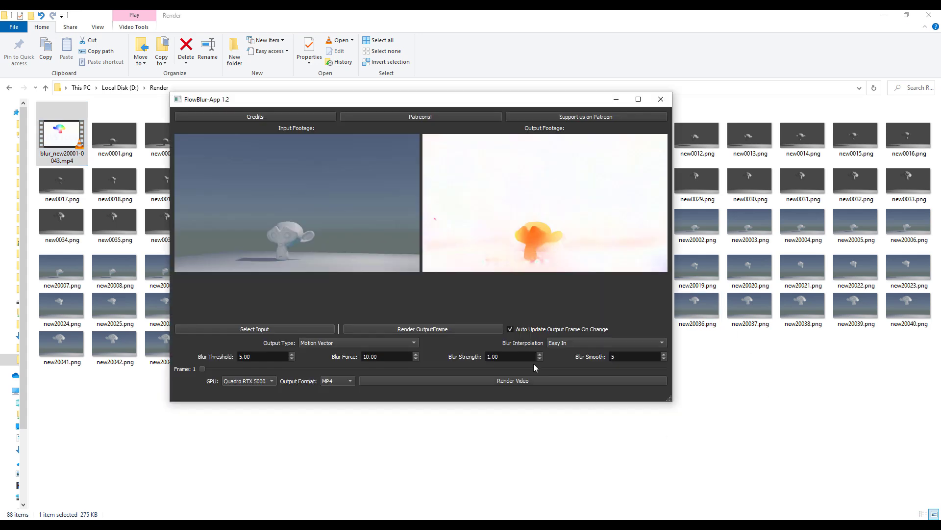
{"action": "left_click", "coordinate": [405, 342]}
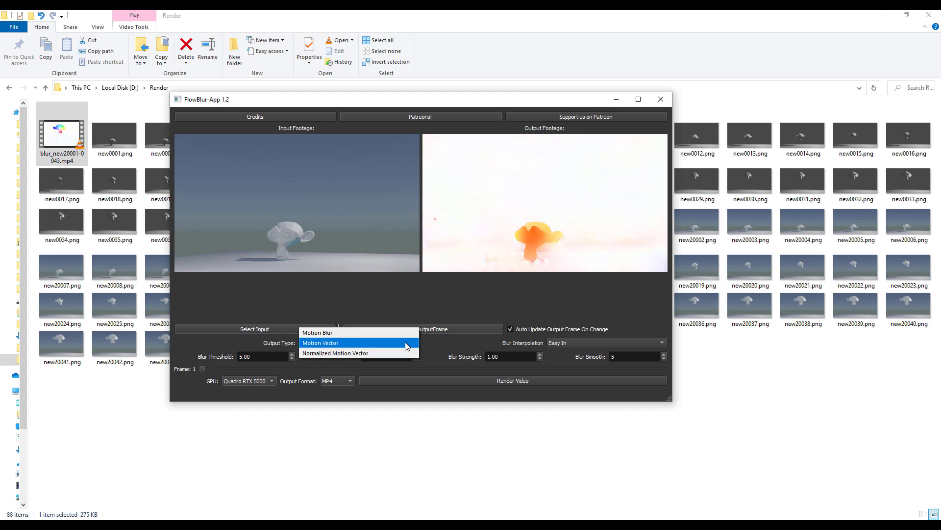
{"action": "left_click", "coordinate": [372, 329]}
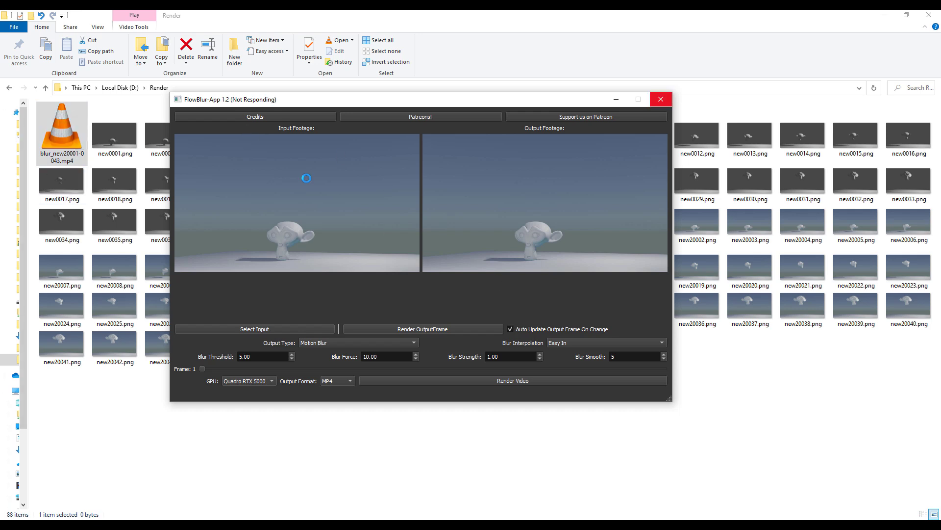
{"action": "left_click_drag", "start_coordinate": [251, 102], "coordinate": [339, 231]}
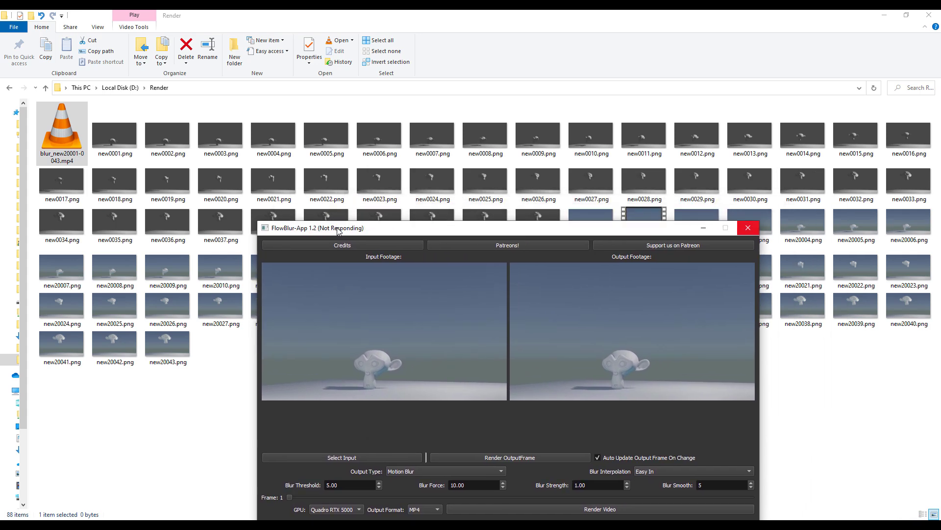
{"action": "left_click_drag", "start_coordinate": [339, 230], "coordinate": [380, 150]}
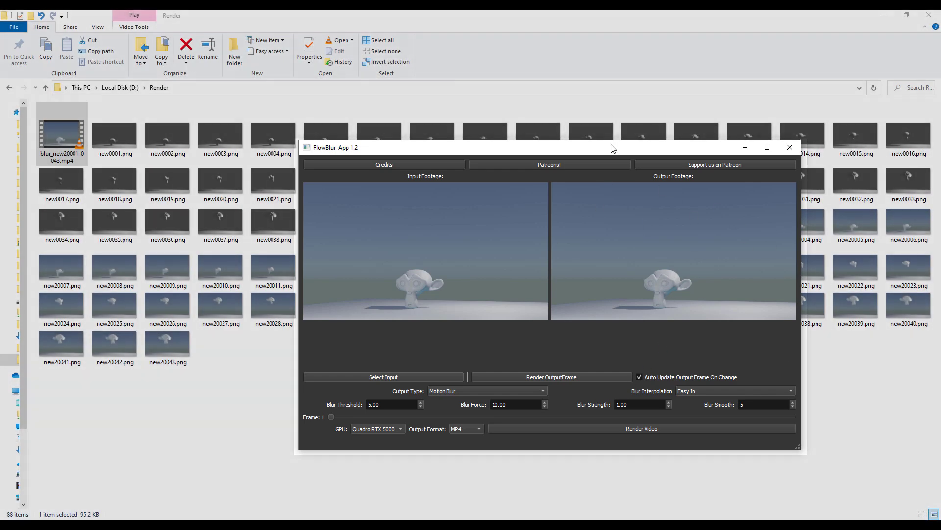
{"action": "left_click_drag", "start_coordinate": [611, 147], "coordinate": [525, 129]}
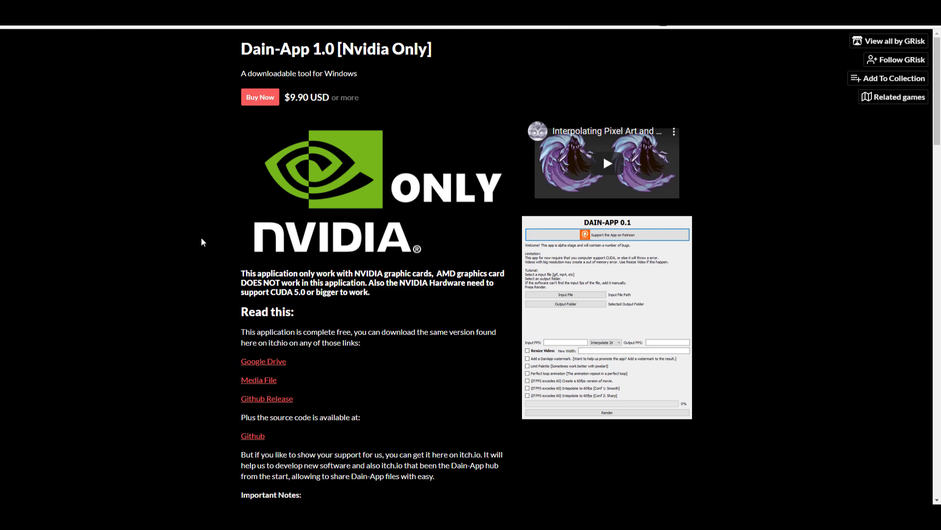
Scroll through the Dain-App itch.io page, then the FlowBlur-App 1.2 download section
{"action": "scroll", "coordinate": [201, 238], "scroll_direction": "down", "scroll_amount": 3}
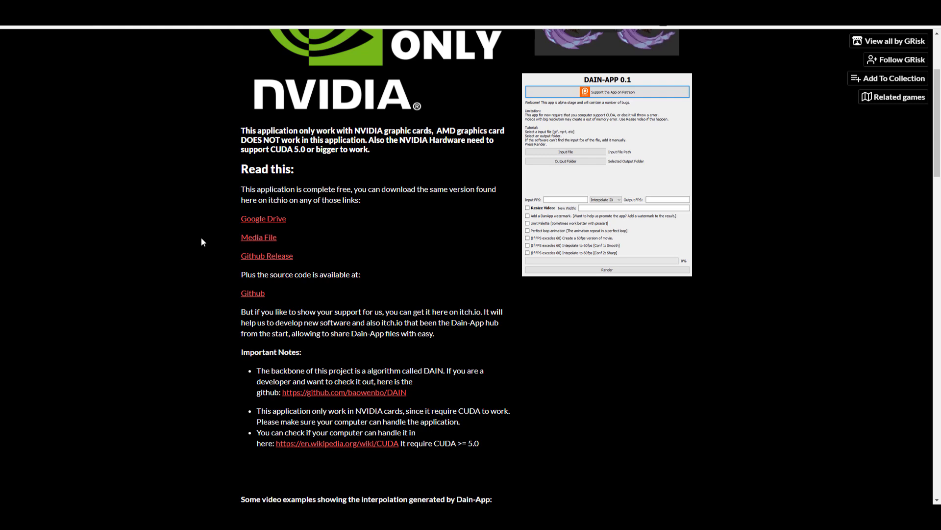
{"action": "scroll", "coordinate": [201, 238], "scroll_direction": "down", "scroll_amount": 10}
{"action": "scroll", "coordinate": [202, 237], "scroll_direction": "down", "scroll_amount": 7}
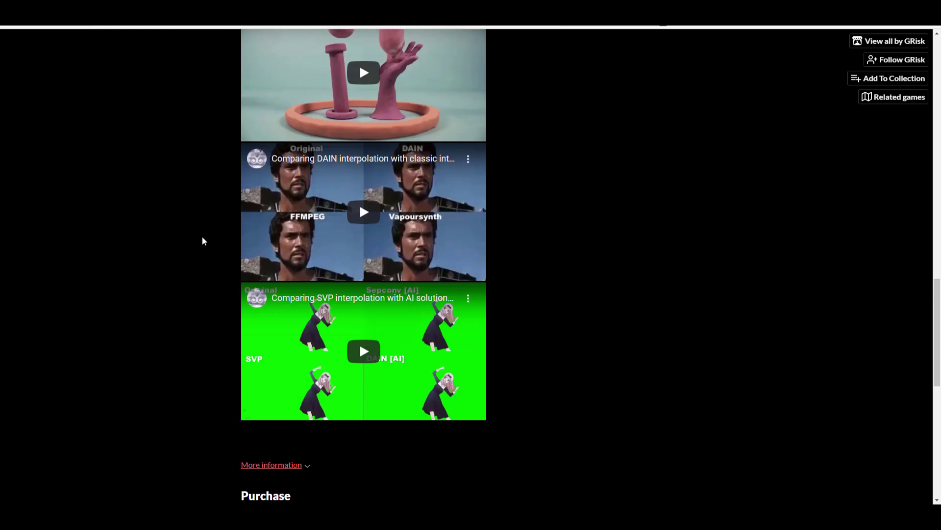
{"action": "scroll", "coordinate": [204, 239], "scroll_direction": "up", "scroll_amount": 6}
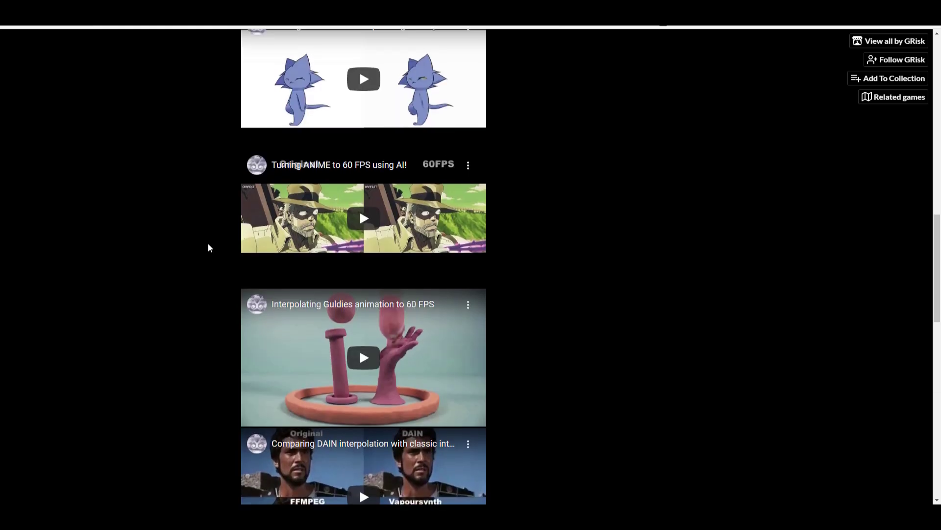
{"action": "scroll", "coordinate": [208, 244], "scroll_direction": "up", "scroll_amount": 10}
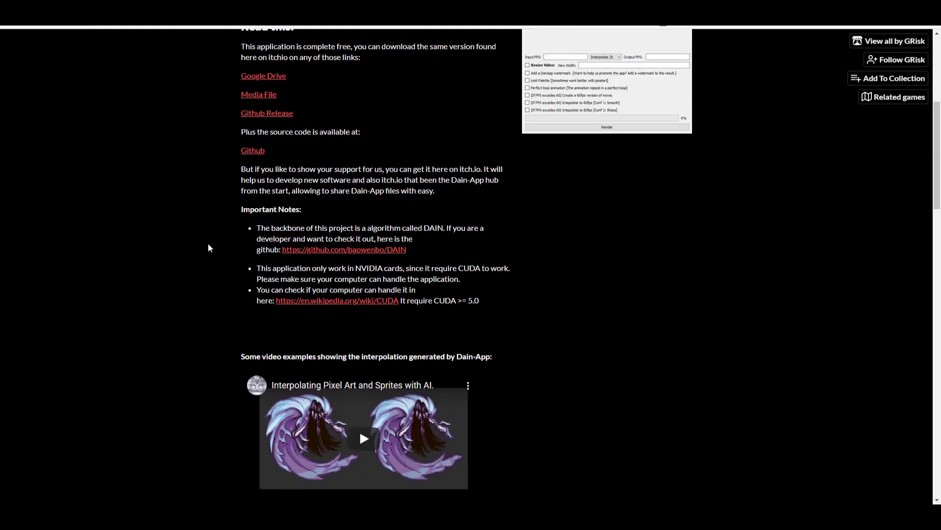
{"action": "scroll", "coordinate": [208, 248], "scroll_direction": "up", "scroll_amount": 6}
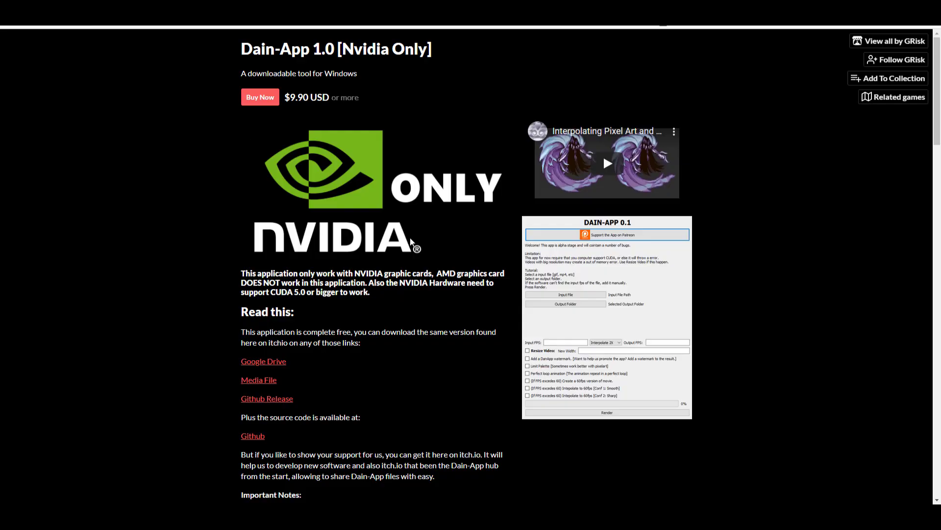
{"action": "scroll", "coordinate": [588, 265], "scroll_direction": "down", "scroll_amount": 5}
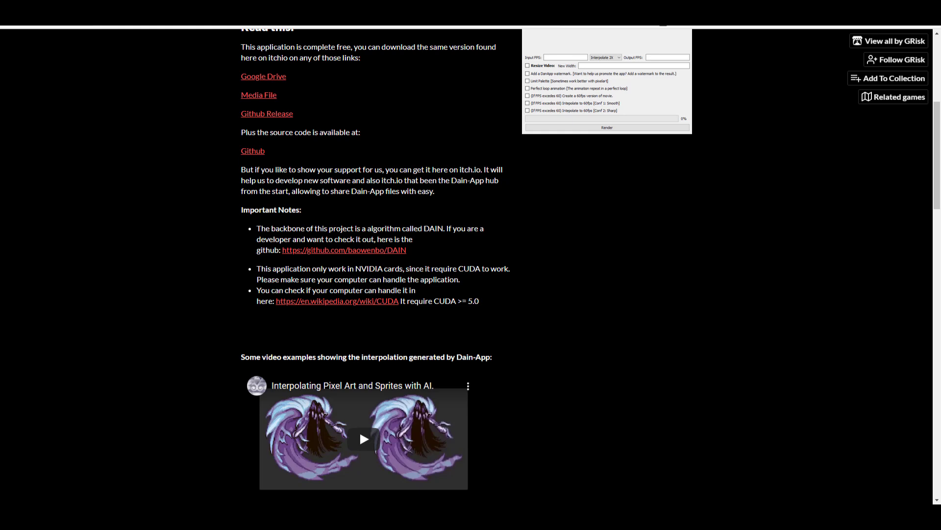
{"action": "scroll", "coordinate": [496, 345], "scroll_direction": "down", "scroll_amount": 7}
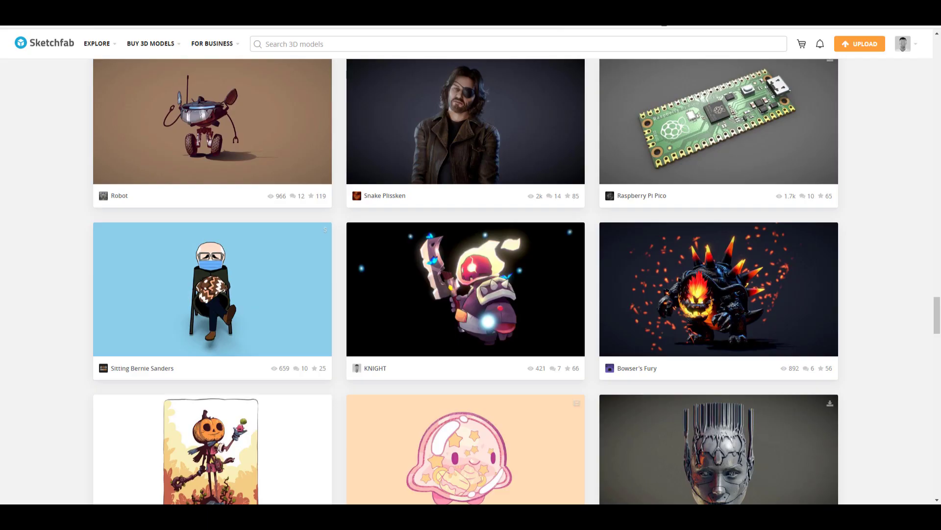
{"action": "scroll", "coordinate": [637, 138], "scroll_direction": "down", "scroll_amount": 10}
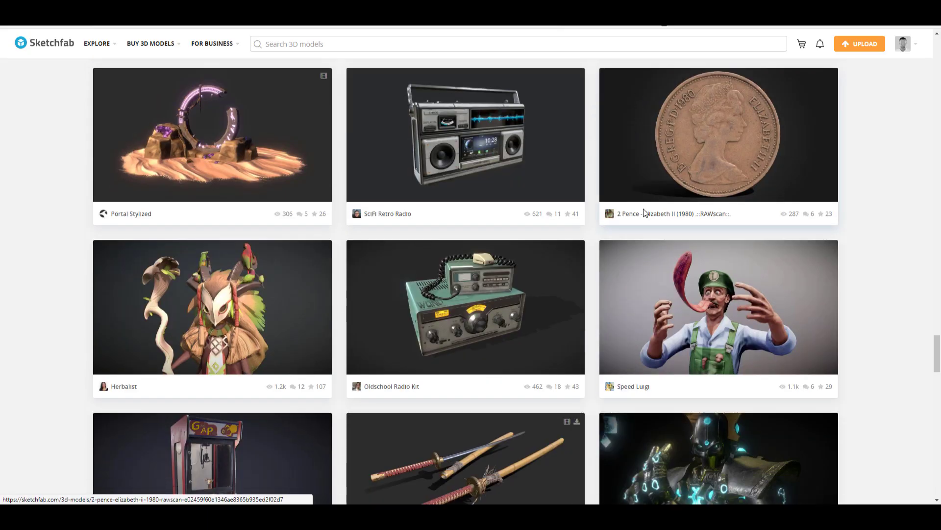
{"action": "scroll", "coordinate": [645, 214], "scroll_direction": "up", "scroll_amount": 8}
{"action": "scroll", "coordinate": [646, 214], "scroll_direction": "up", "scroll_amount": 6}
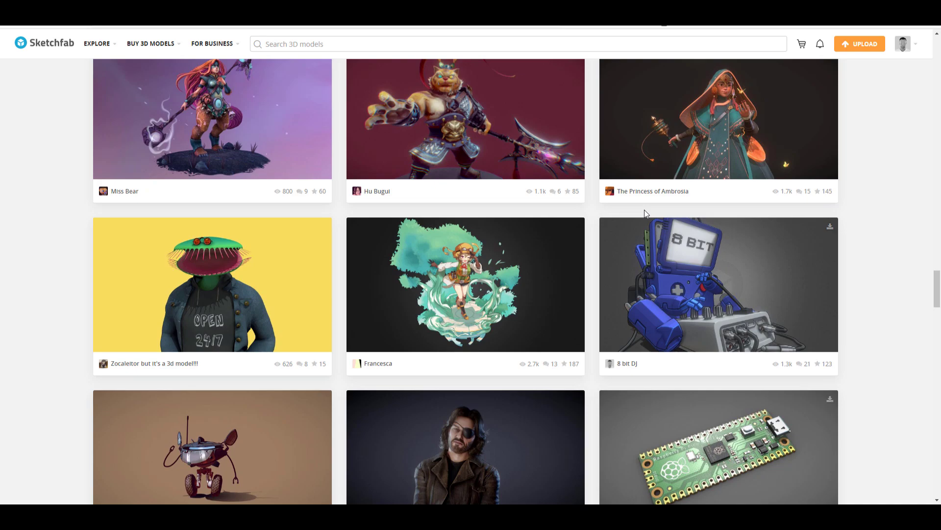
{"action": "scroll", "coordinate": [647, 214], "scroll_direction": "up", "scroll_amount": 15}
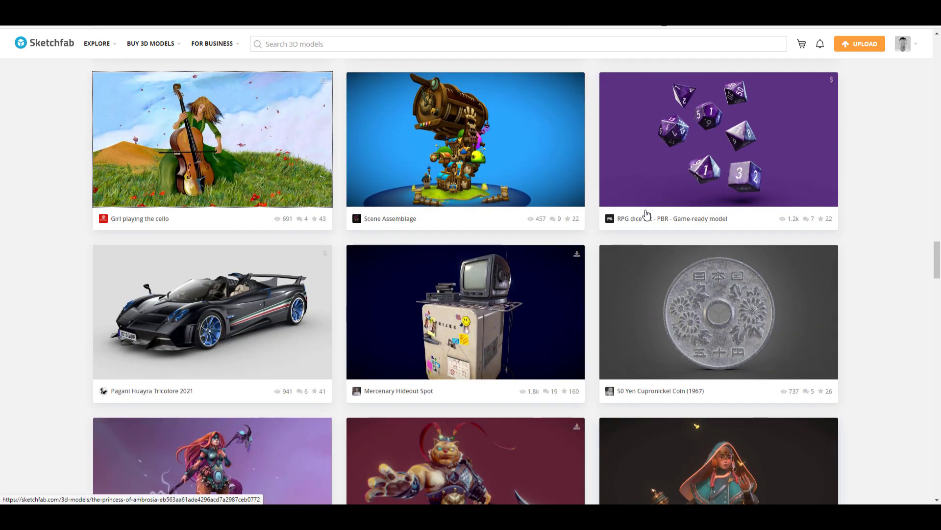
{"action": "scroll", "coordinate": [647, 223], "scroll_direction": "up", "scroll_amount": 20}
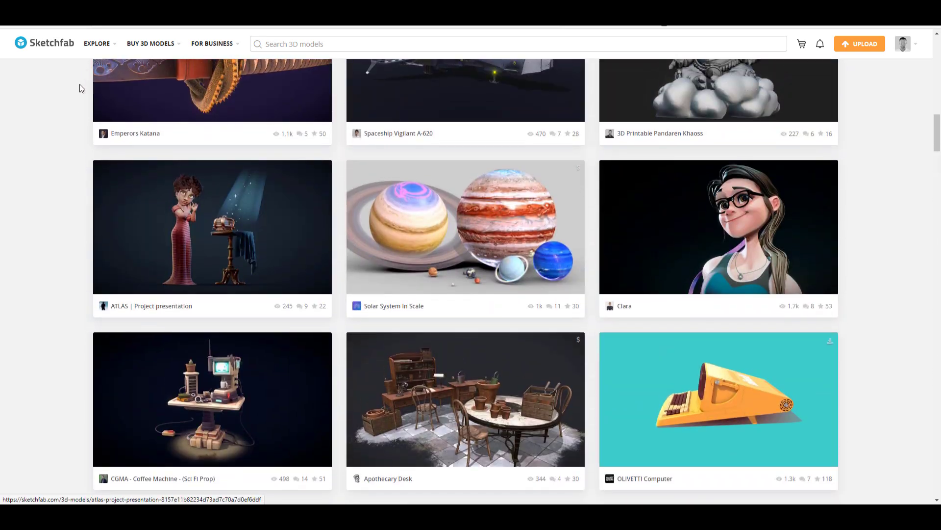
{"action": "mouse_move", "coordinate": [107, 46]}
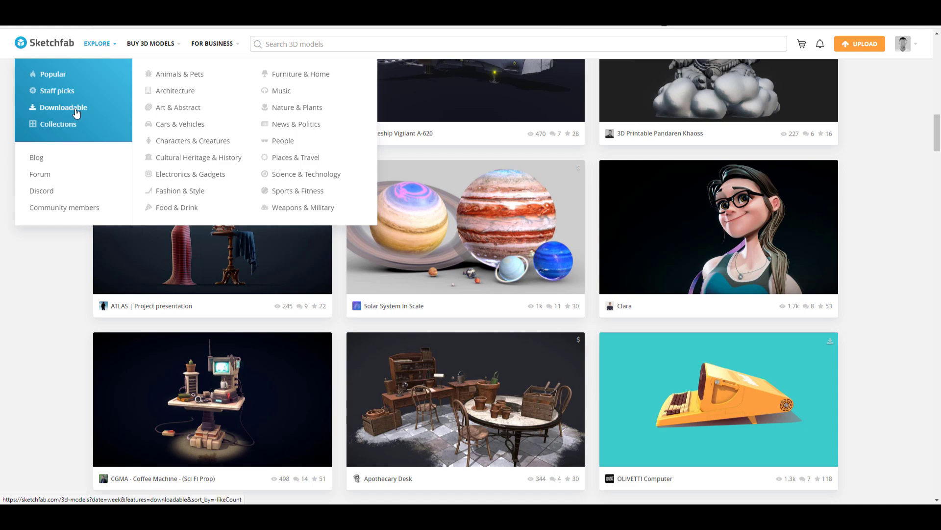
{"action": "scroll", "coordinate": [811, 326], "scroll_direction": "up", "scroll_amount": 3}
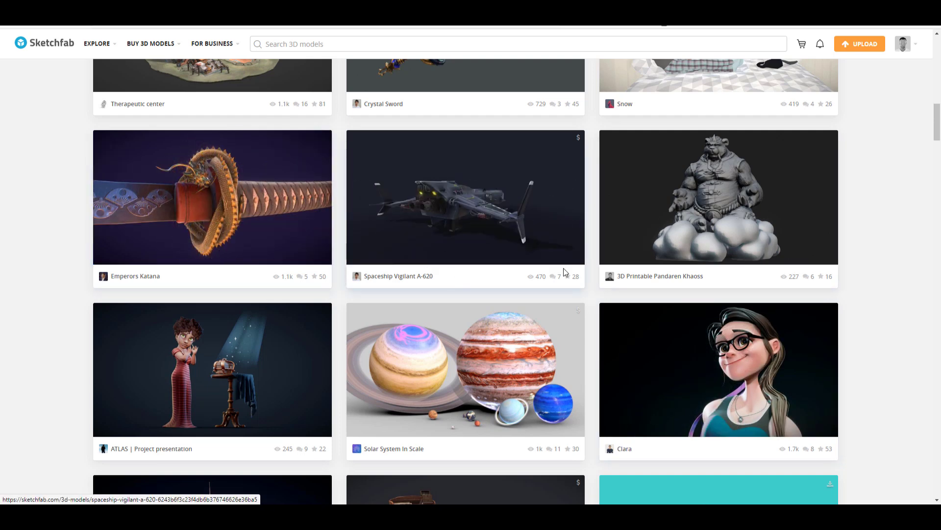
{"action": "scroll", "coordinate": [698, 268], "scroll_direction": "up", "scroll_amount": 9}
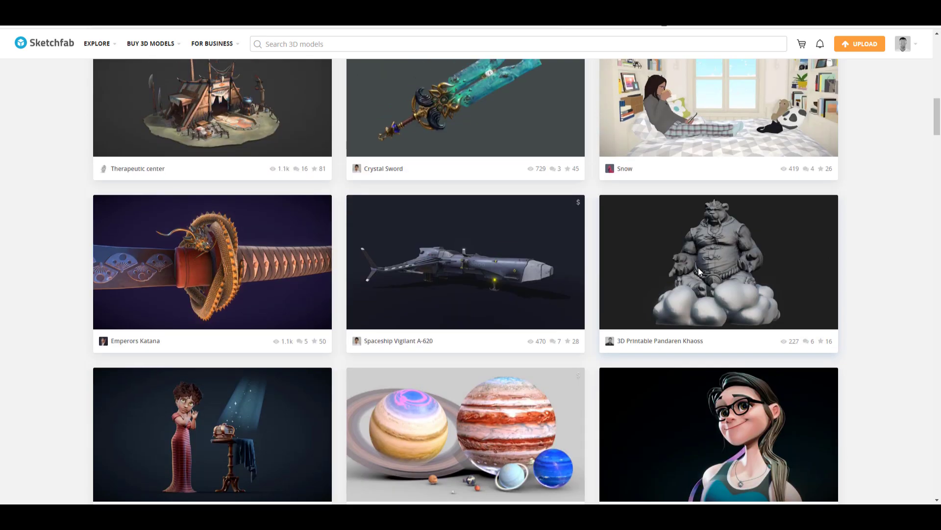
{"action": "scroll", "coordinate": [700, 271], "scroll_direction": "up", "scroll_amount": 4}
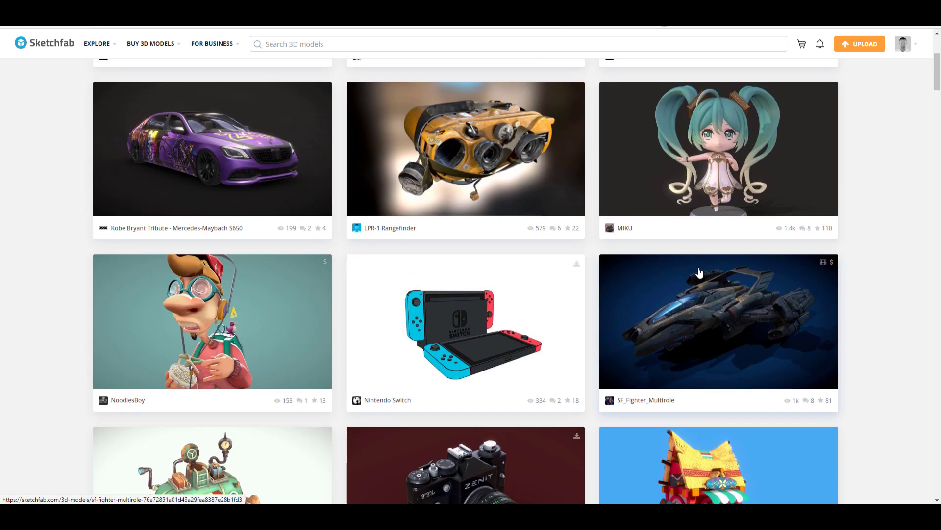
{"action": "scroll", "coordinate": [700, 272], "scroll_direction": "up", "scroll_amount": 5}
{"action": "scroll", "coordinate": [699, 272], "scroll_direction": "down", "scroll_amount": 20}
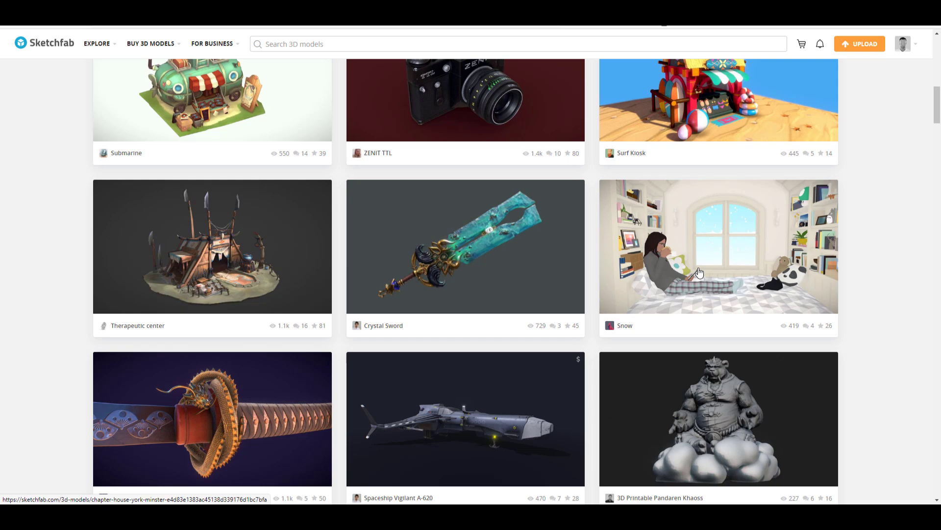
{"action": "scroll", "coordinate": [699, 271], "scroll_direction": "down", "scroll_amount": 20}
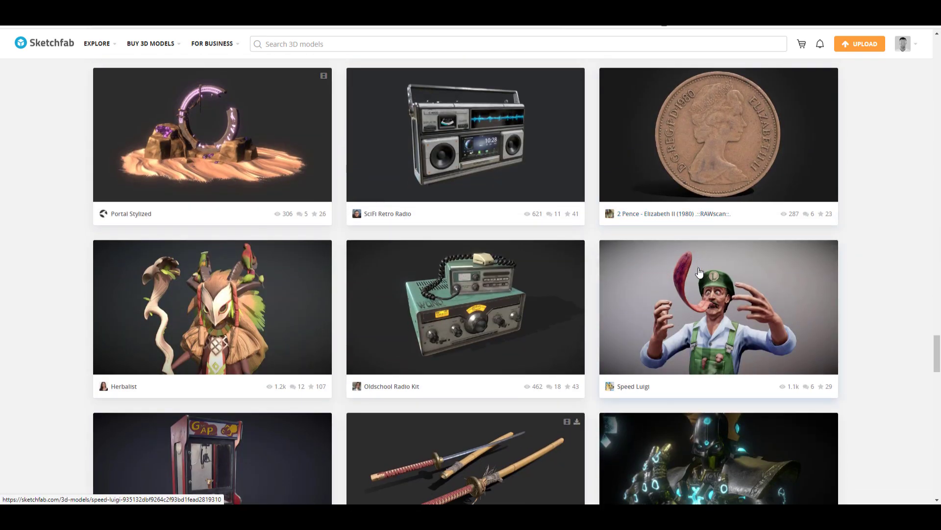
{"action": "scroll", "coordinate": [498, 265], "scroll_direction": "down", "scroll_amount": 3}
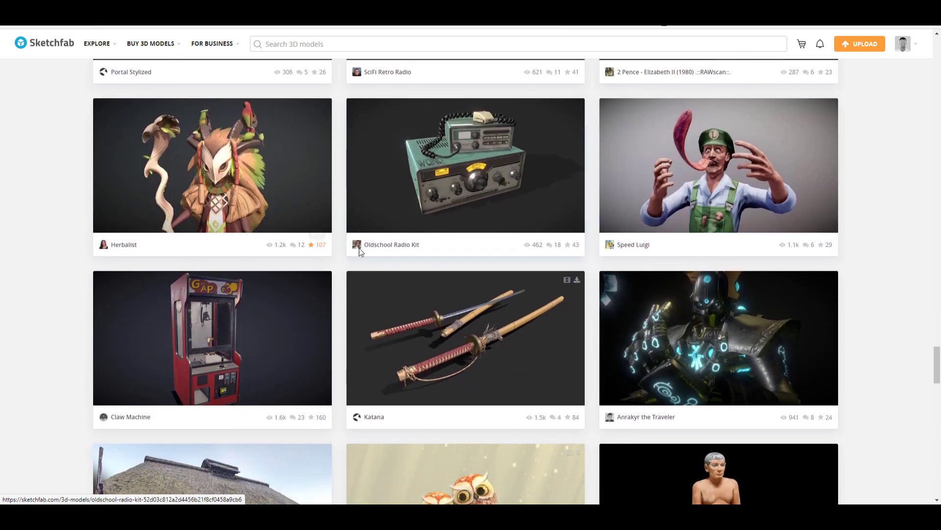
Open the Herbalist model and orbit it to view its head, side and skirt
{"action": "left_click", "coordinate": [214, 177]}
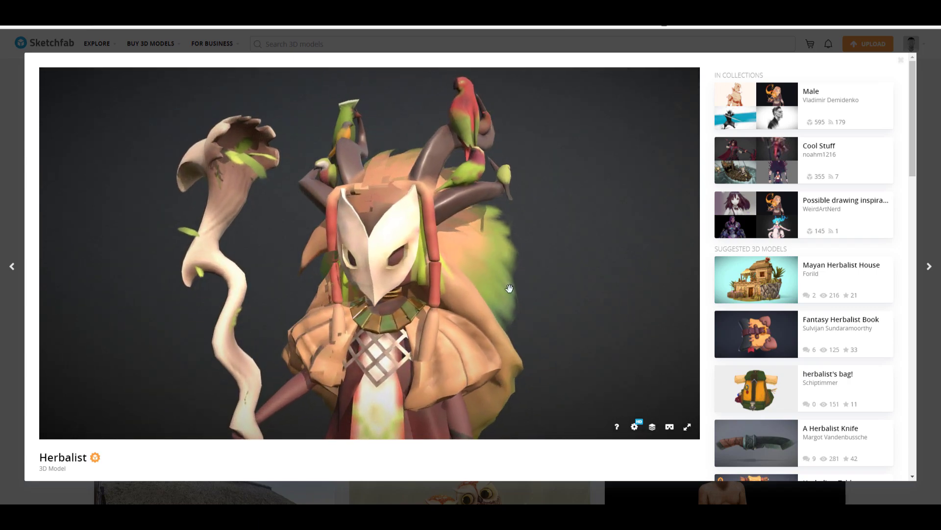
{"action": "left_click_drag", "start_coordinate": [479, 311], "coordinate": [508, 317]}
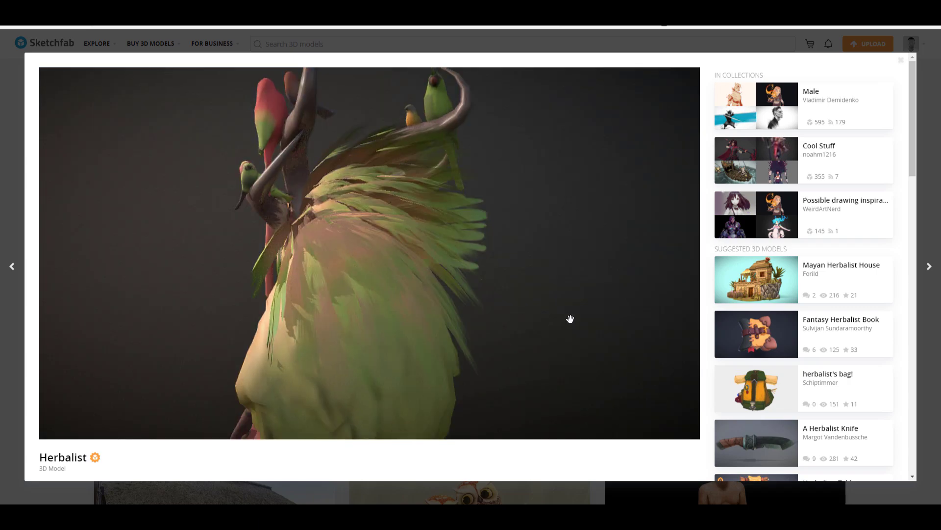
{"action": "left_click_drag", "start_coordinate": [570, 318], "coordinate": [93, 309]}
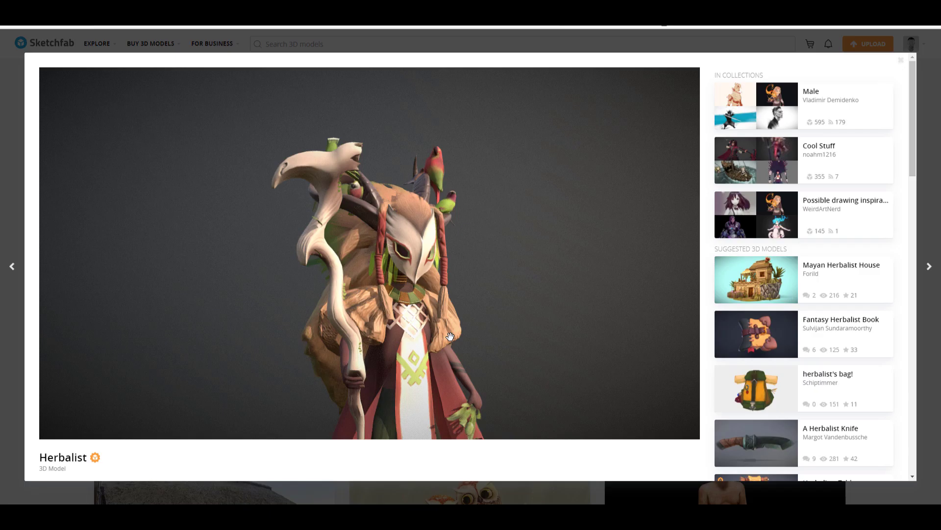
{"action": "left_click_drag", "start_coordinate": [450, 336], "coordinate": [439, 290]}
{"action": "scroll", "coordinate": [435, 254], "scroll_direction": "up", "scroll_amount": 5}
{"action": "left_click_drag", "start_coordinate": [435, 255], "coordinate": [471, 304]}
{"action": "scroll", "coordinate": [457, 286], "scroll_direction": "down", "scroll_amount": 4}
{"action": "key", "text": "Escape"}
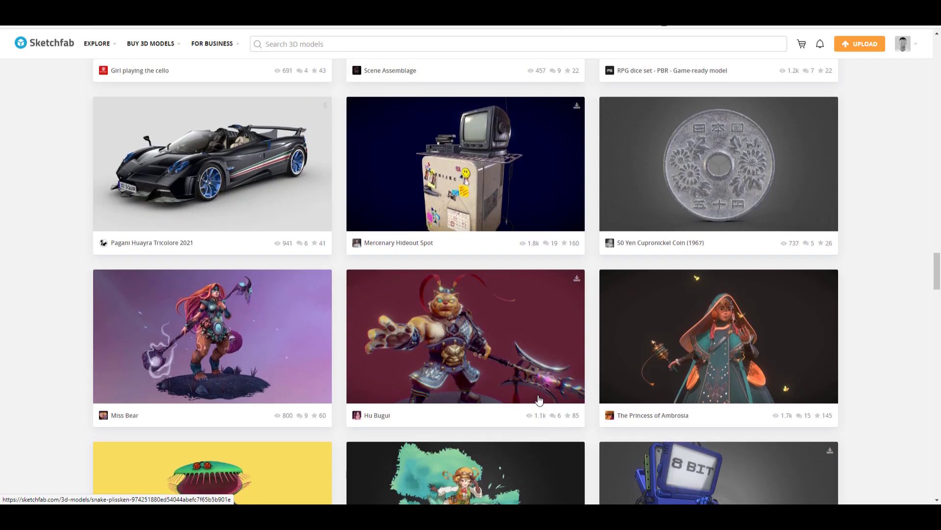
Open the Girl playing the cello model page from the gallery
{"action": "scroll", "coordinate": [539, 400], "scroll_direction": "down", "scroll_amount": 5}
{"action": "scroll", "coordinate": [538, 400], "scroll_direction": "up", "scroll_amount": 4}
{"action": "left_click", "coordinate": [725, 273]}
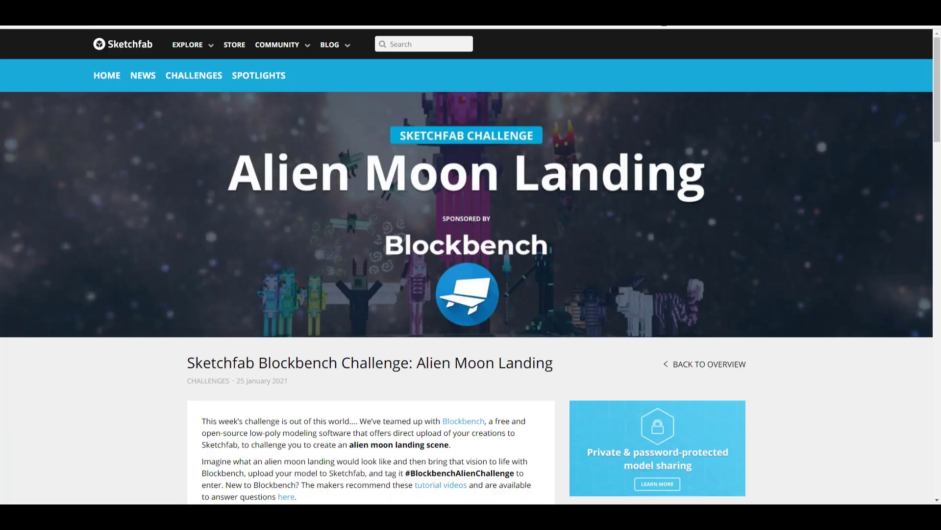
Scroll the Alien Moon Landing post through its rules, judges, prizes and February 8, 2021 deadline
{"action": "scroll", "coordinate": [505, 346], "scroll_direction": "down", "scroll_amount": 15}
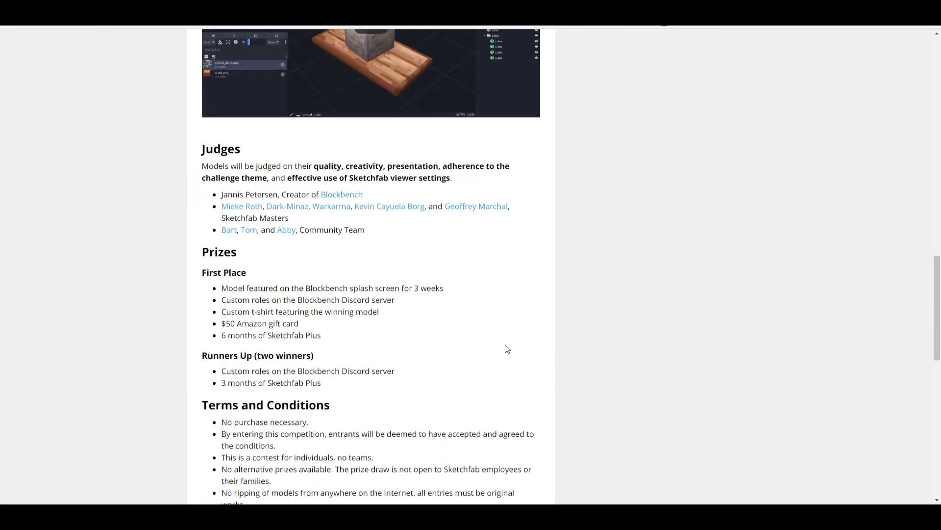
{"action": "scroll", "coordinate": [506, 350], "scroll_direction": "up", "scroll_amount": 10}
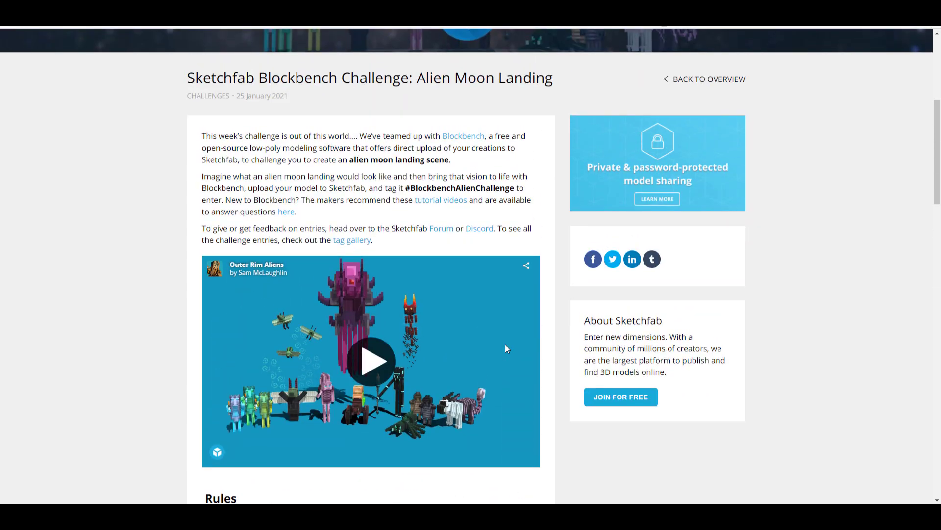
{"action": "scroll", "coordinate": [507, 349], "scroll_direction": "down", "scroll_amount": 4}
{"action": "scroll", "coordinate": [506, 350], "scroll_direction": "up", "scroll_amount": 5}
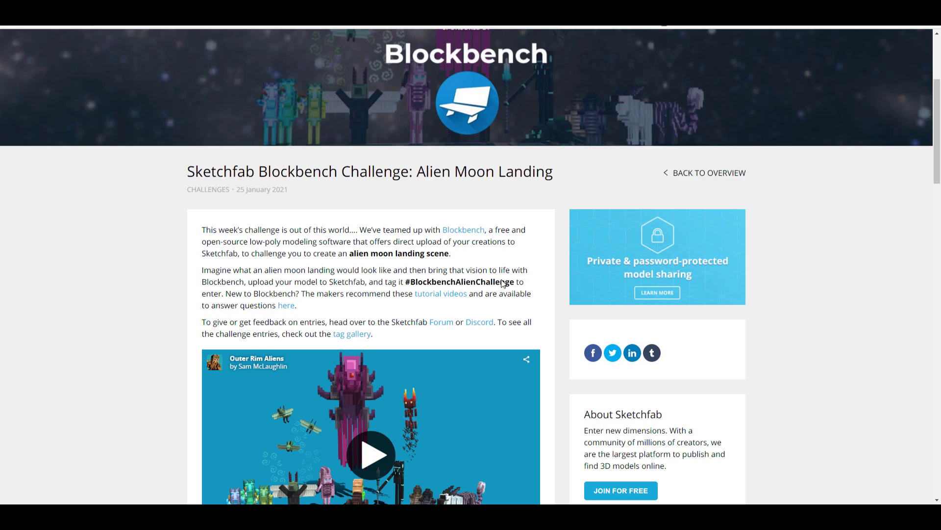
{"action": "scroll", "coordinate": [504, 284], "scroll_direction": "down", "scroll_amount": 15}
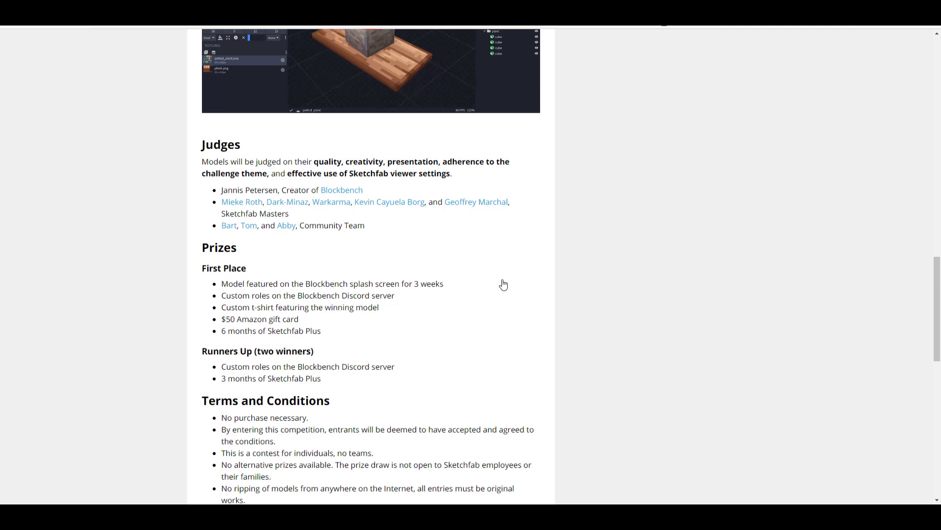
{"action": "scroll", "coordinate": [504, 285], "scroll_direction": "down", "scroll_amount": 2}
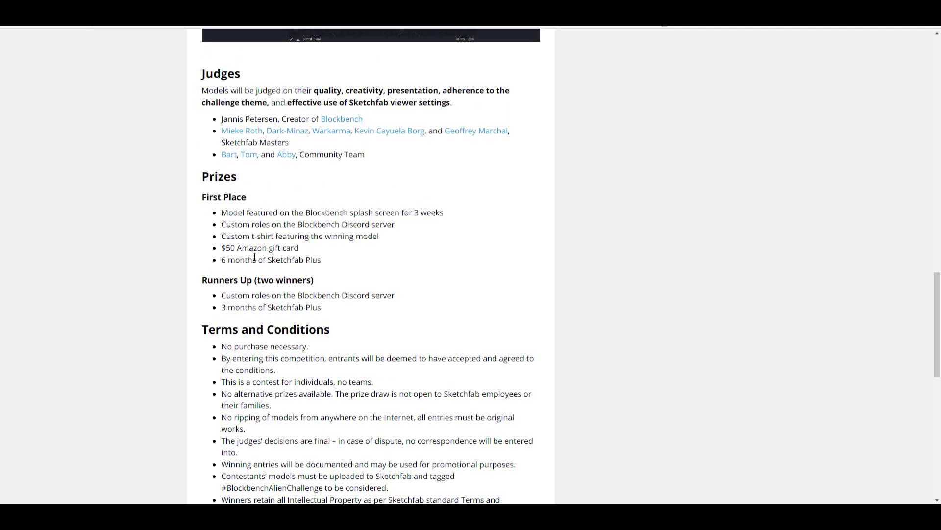
{"action": "scroll", "coordinate": [368, 255], "scroll_direction": "down", "scroll_amount": 6}
{"action": "scroll", "coordinate": [368, 253], "scroll_direction": "up", "scroll_amount": 10}
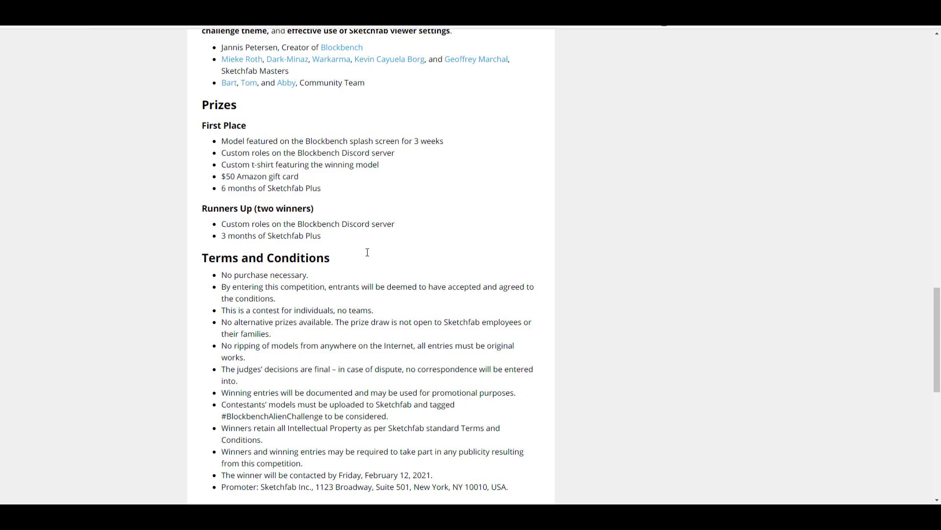
{"action": "scroll", "coordinate": [368, 252], "scroll_direction": "up", "scroll_amount": 15}
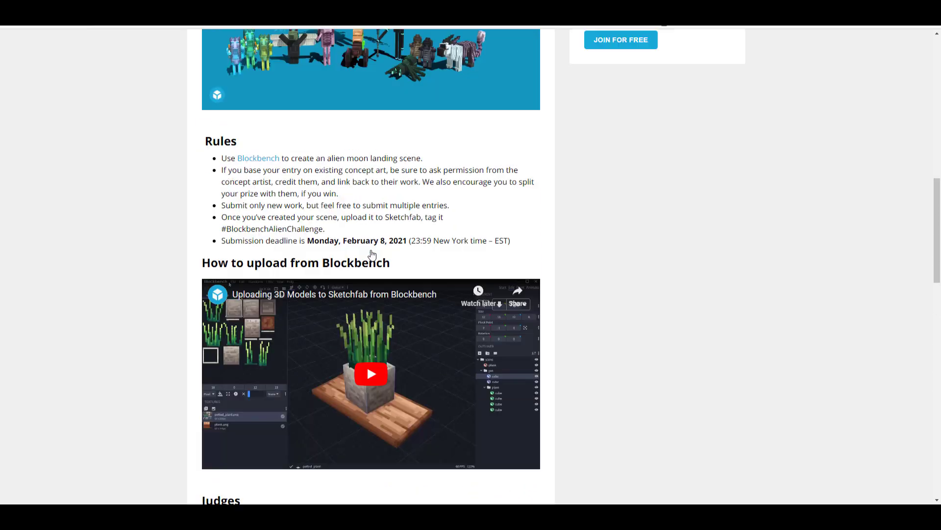